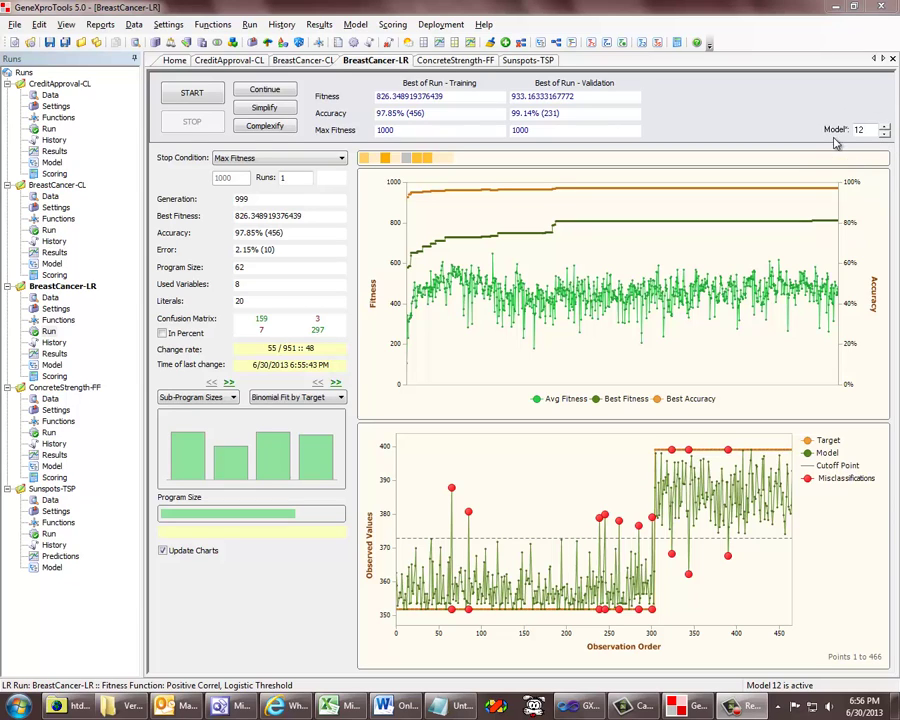
- Make model 9 the active model in the BreastCancer-LR run
mouse_move(840, 132)
click(885, 134)
click(885, 134)
click(885, 134)
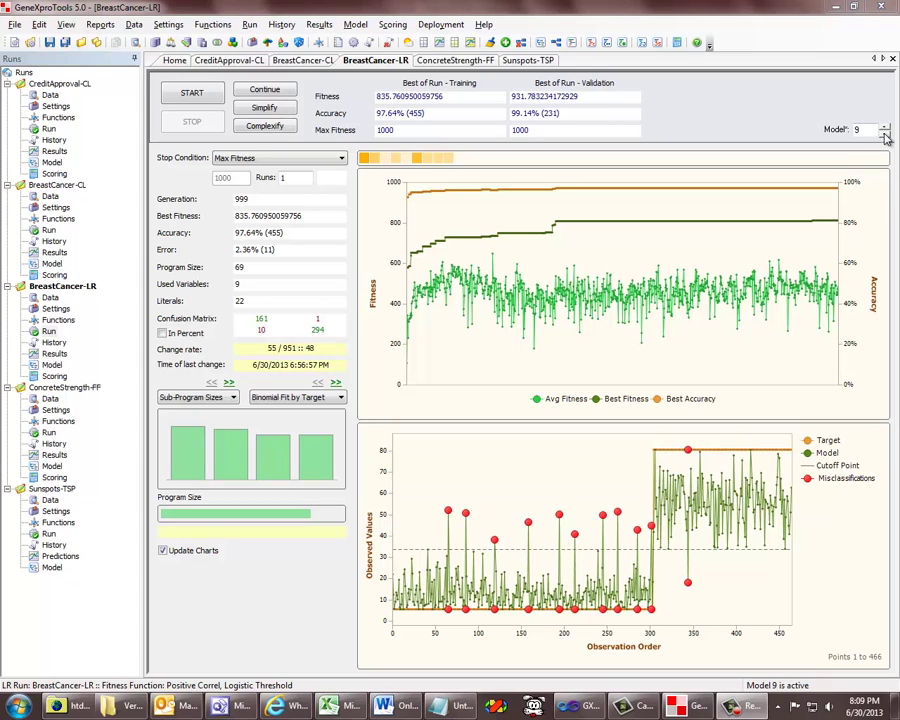
- Review the BreastCancer-LR model's fit charts in order, from Binomial Fit by Target through ROC Curve and CL Scatter Plot to Classification Tapestry
click(341, 399)
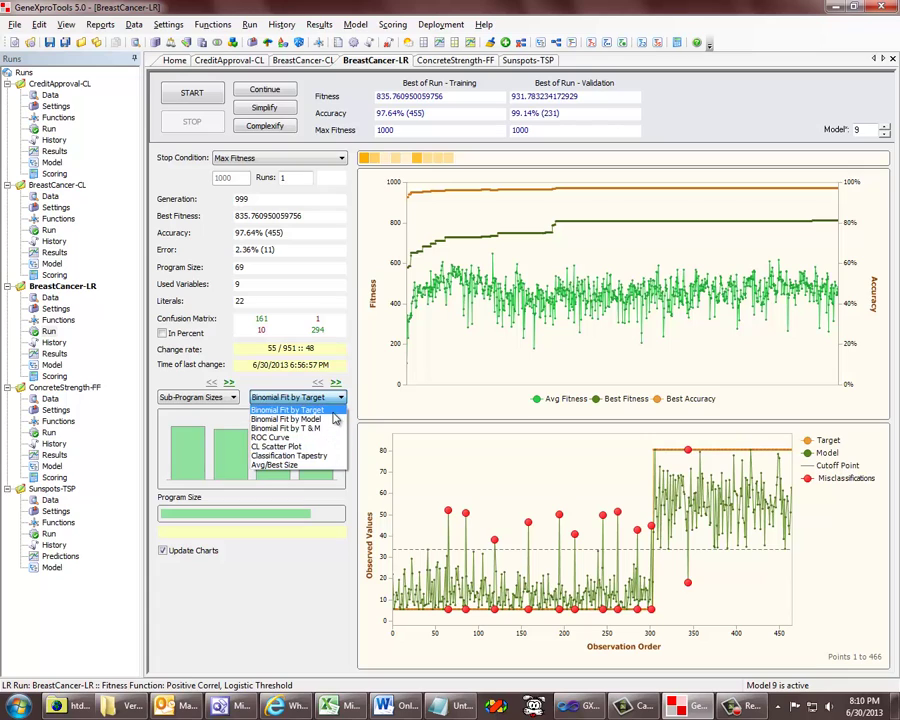
click(334, 412)
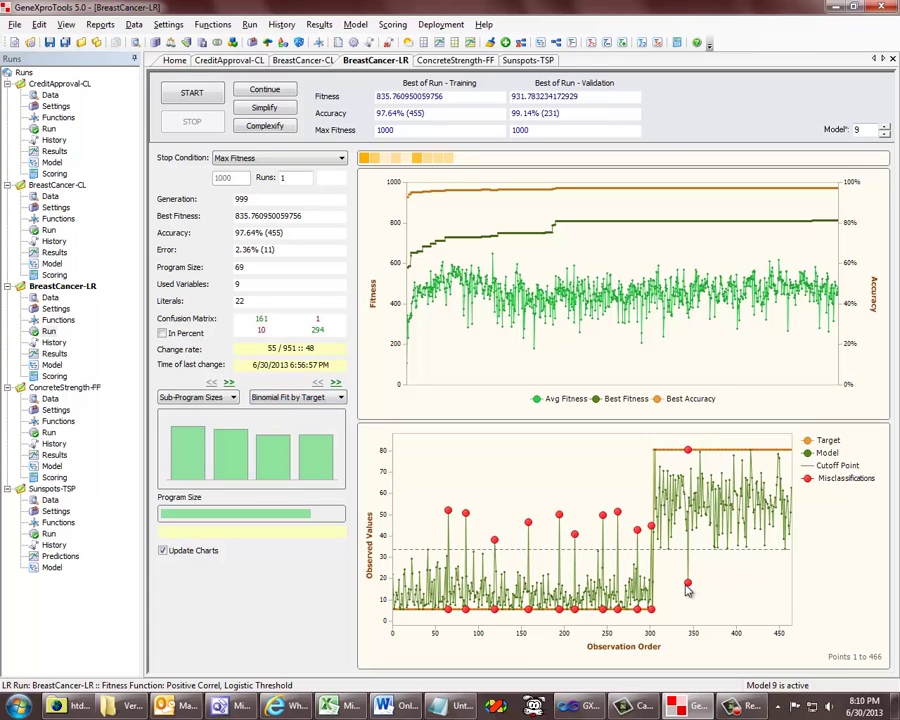
mouse_move(688, 589)
click(336, 385)
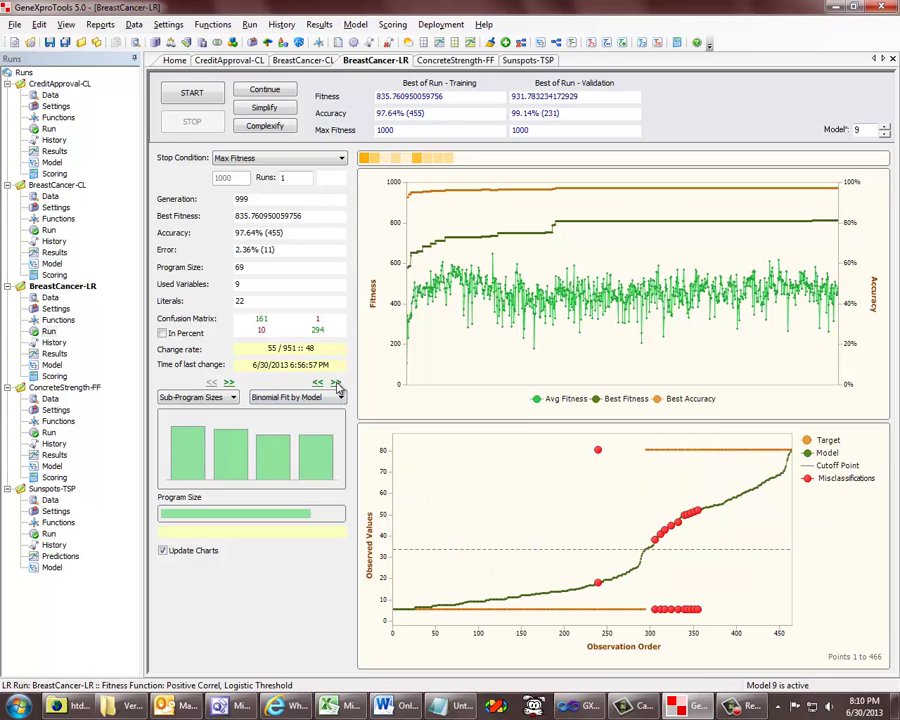
click(337, 386)
click(337, 386)
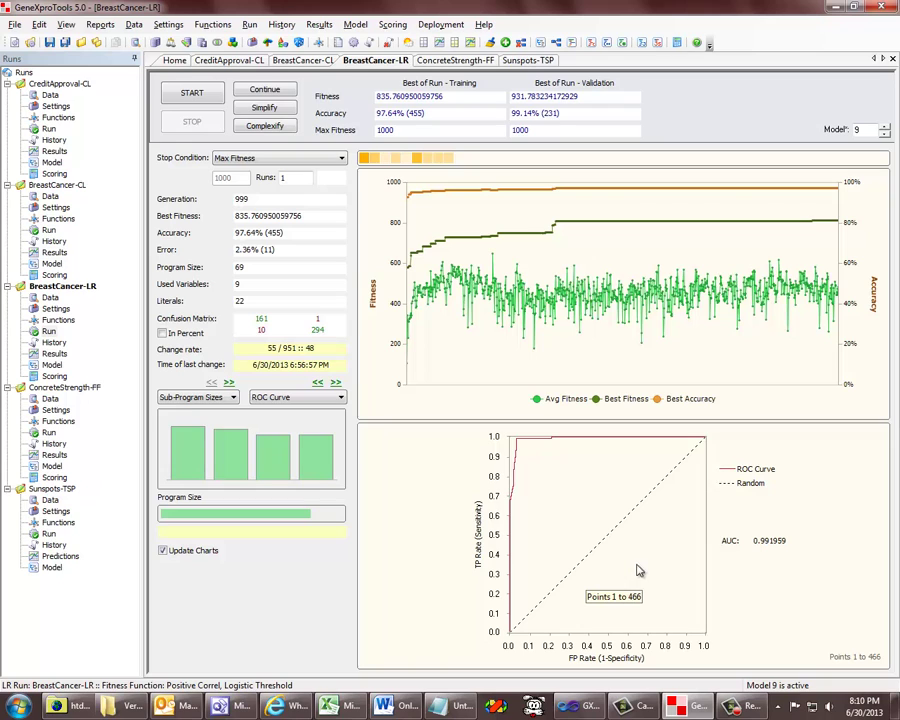
click(336, 385)
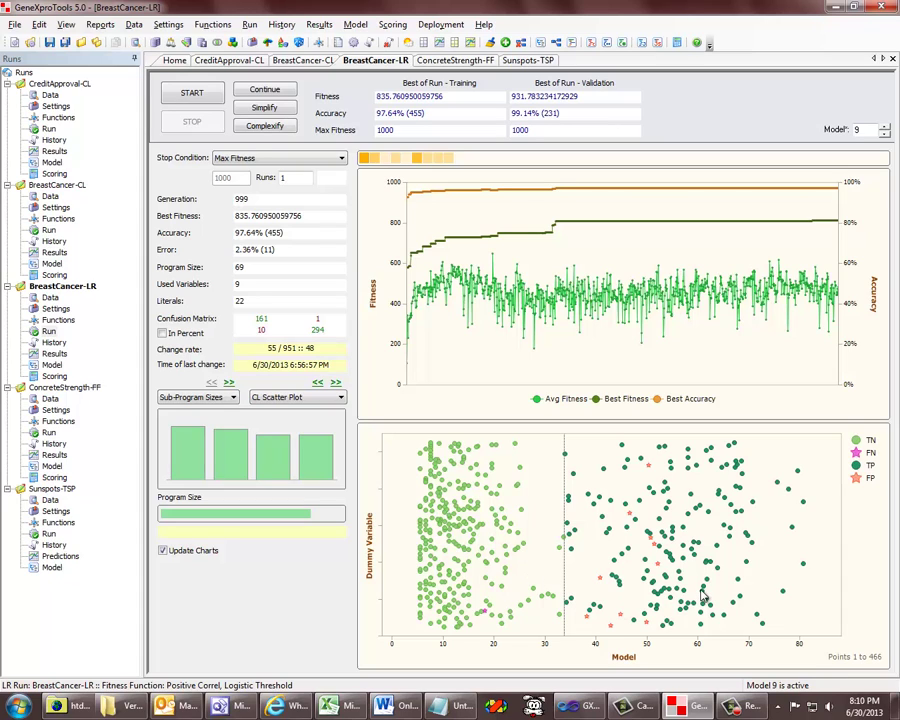
click(336, 384)
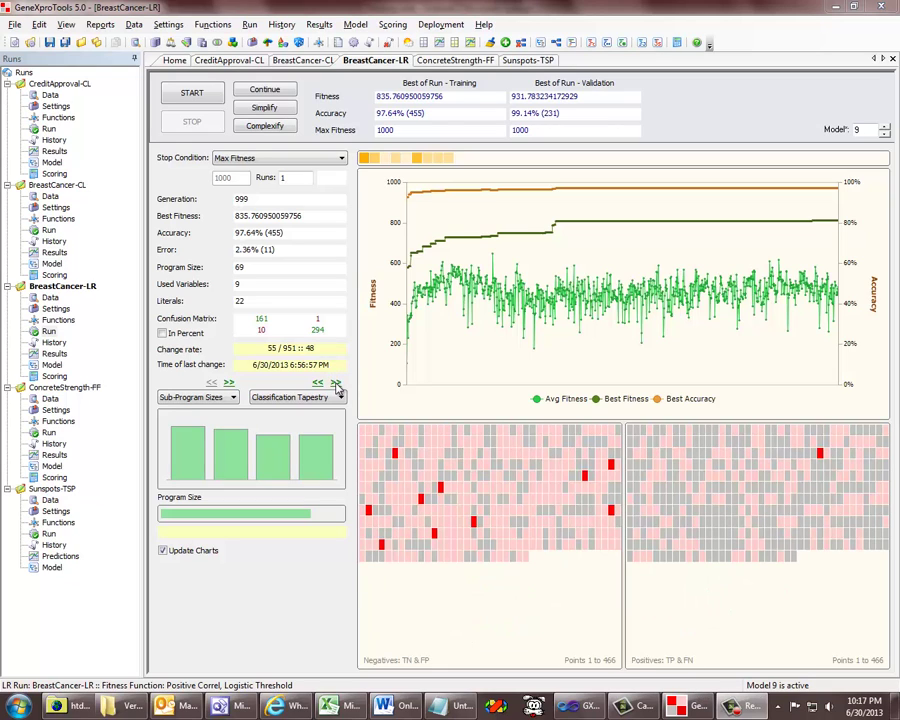
- View the Scatter Plot, Residuals Plot and Stacked Distributions charts for the ConcreteStrength-FF run
click(47, 432)
click(340, 398)
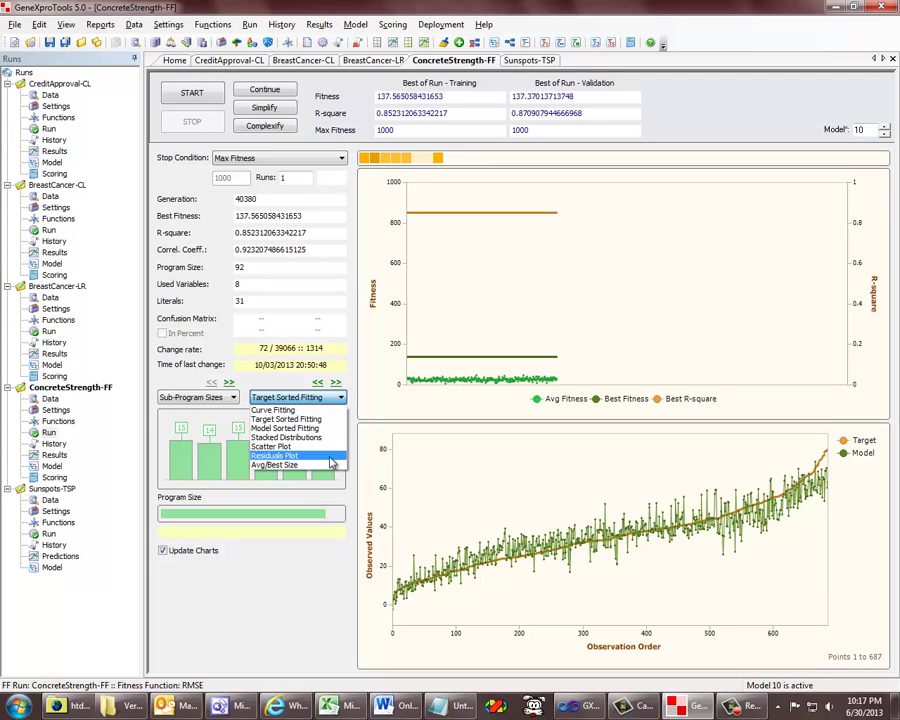
click(329, 446)
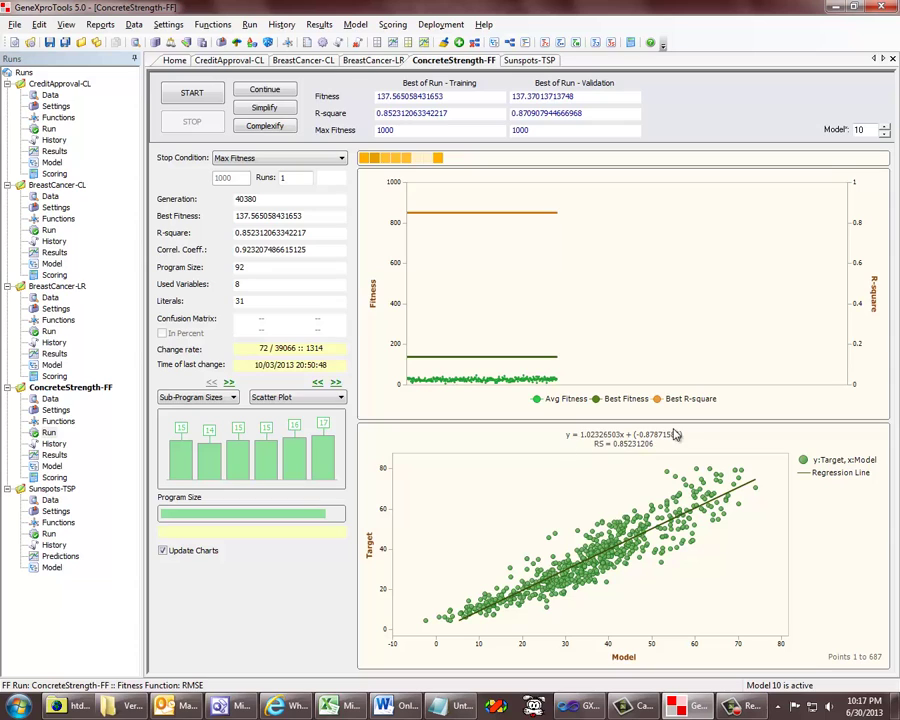
click(340, 397)
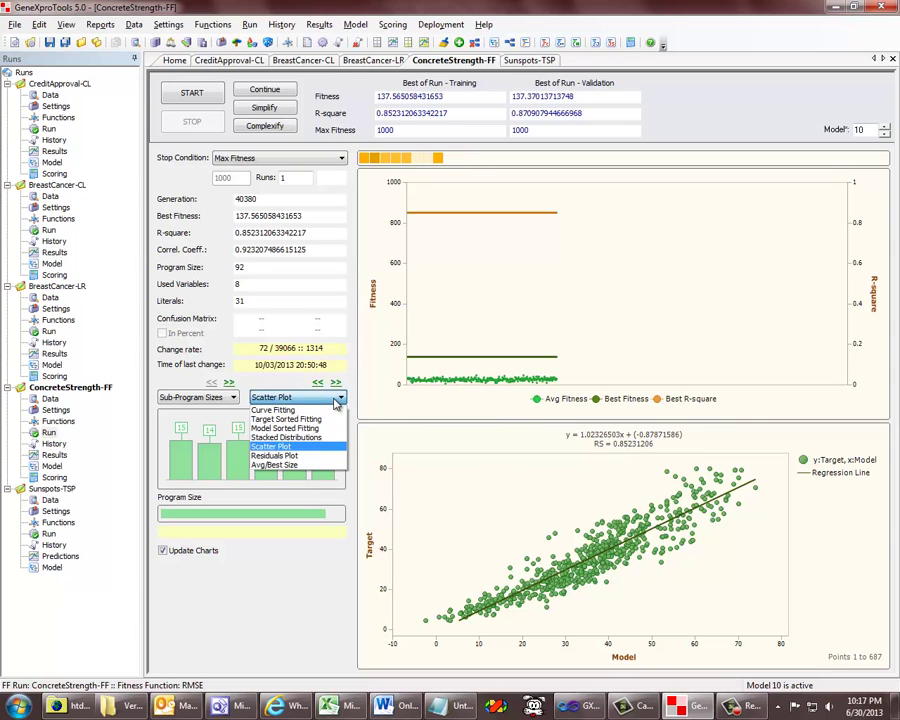
click(296, 456)
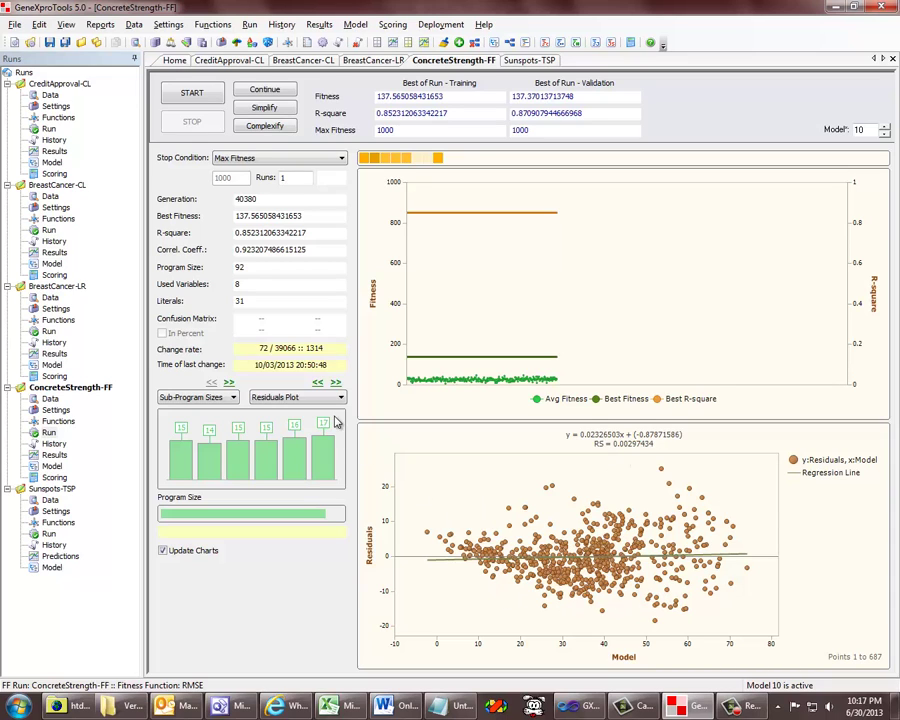
click(336, 400)
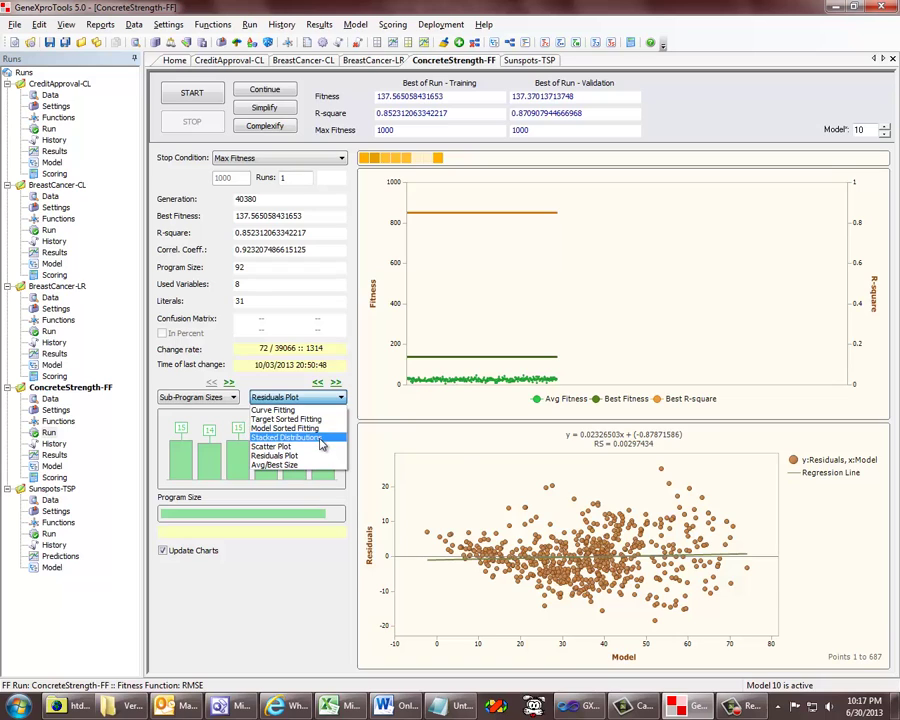
click(286, 437)
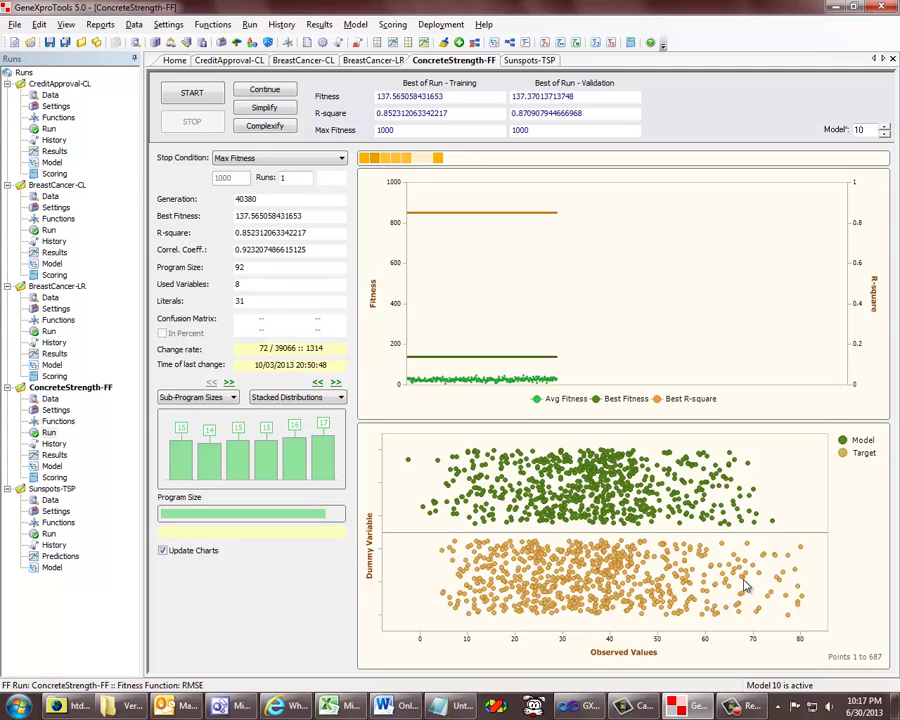
- View the Stacked Distributions, Scatter Plot and Residuals Plot charts for the Sunspots-TSP run
click(44, 534)
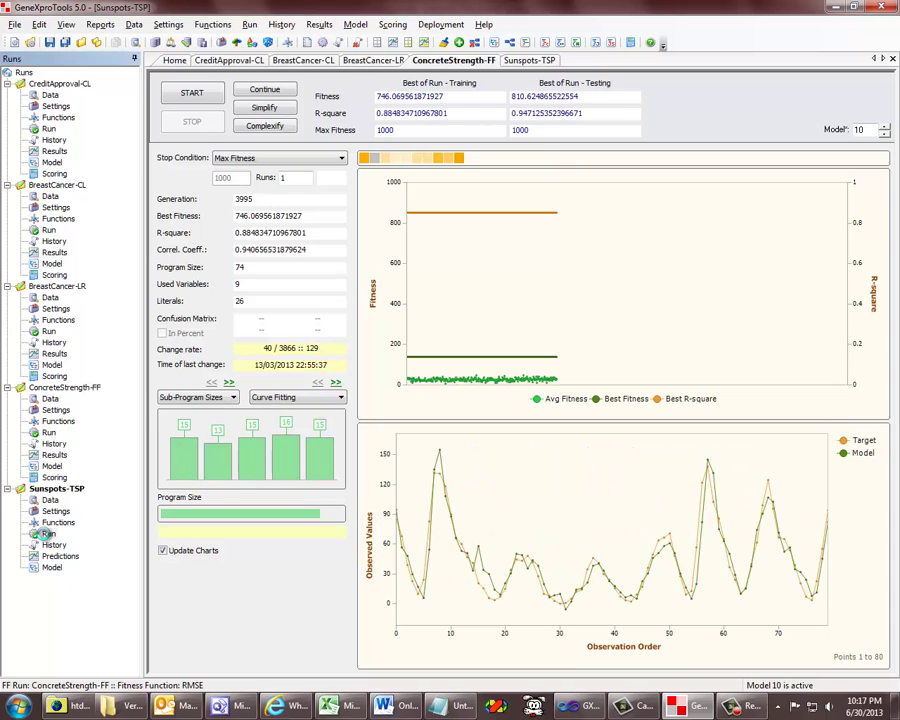
click(340, 398)
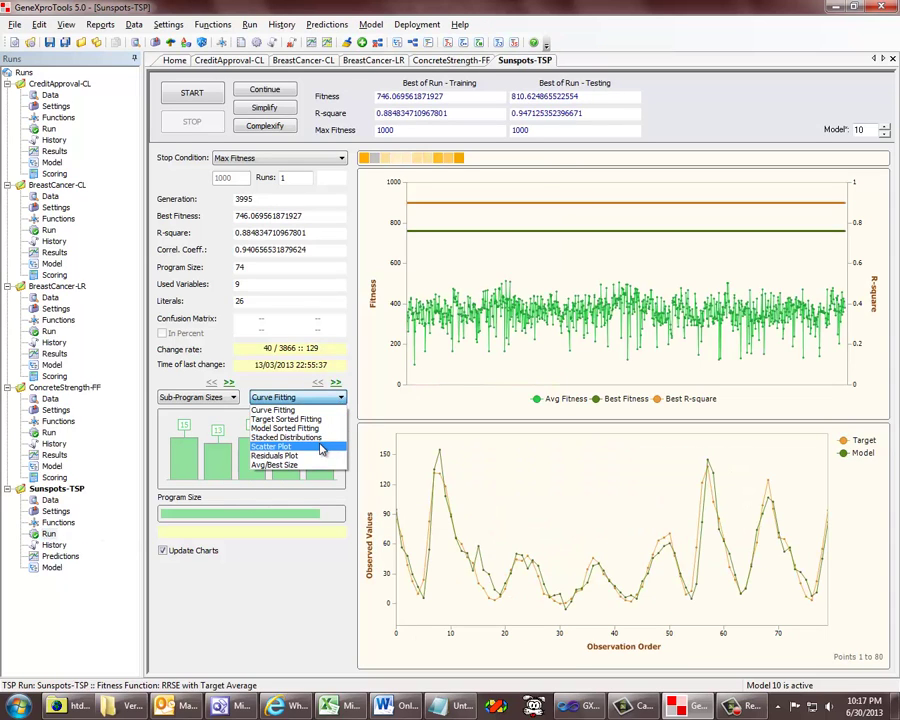
click(319, 438)
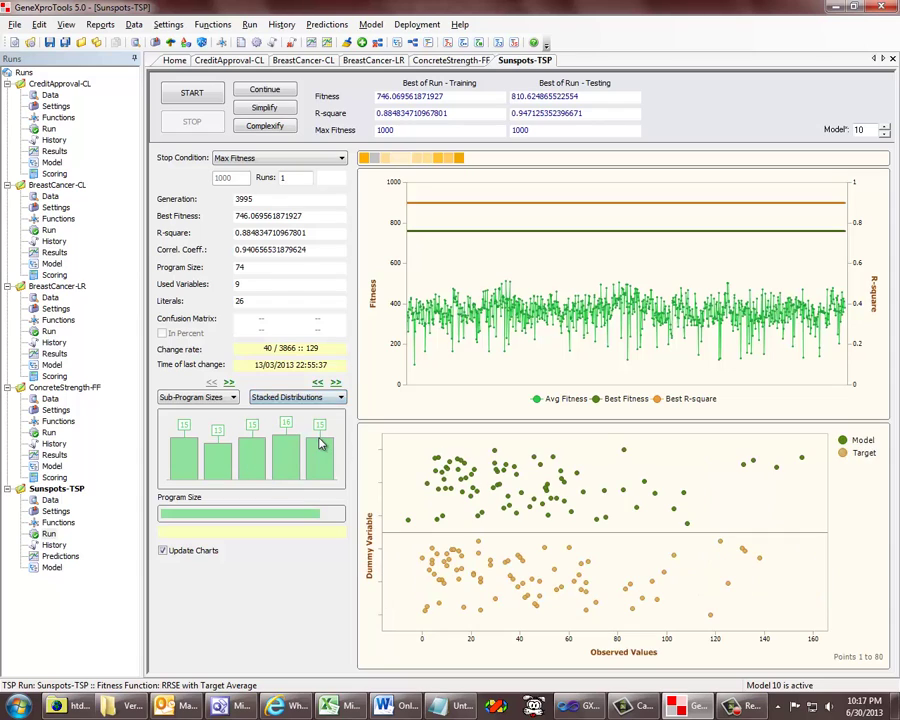
click(336, 384)
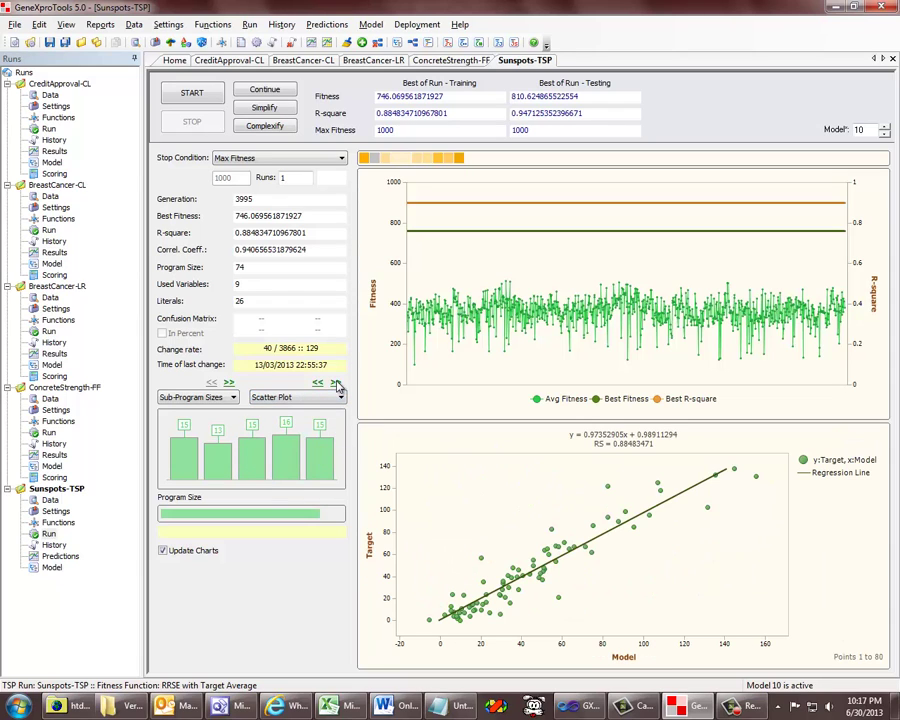
click(336, 384)
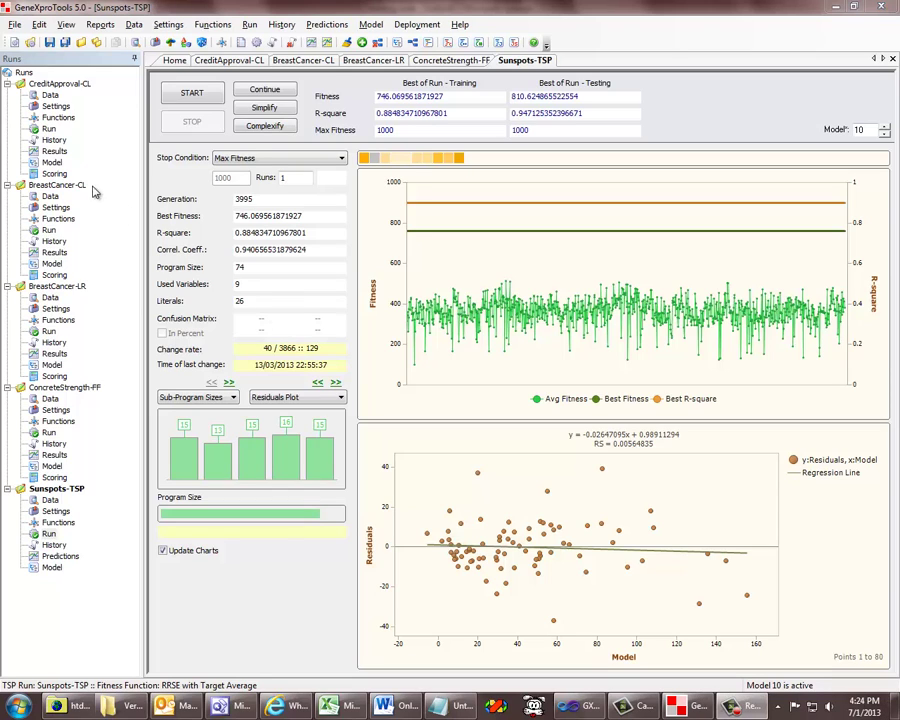
- Review the CreditApproval-CL validation results charts in reverse order, from Classification Tapestry back to Binomial Fit by Target
click(53, 151)
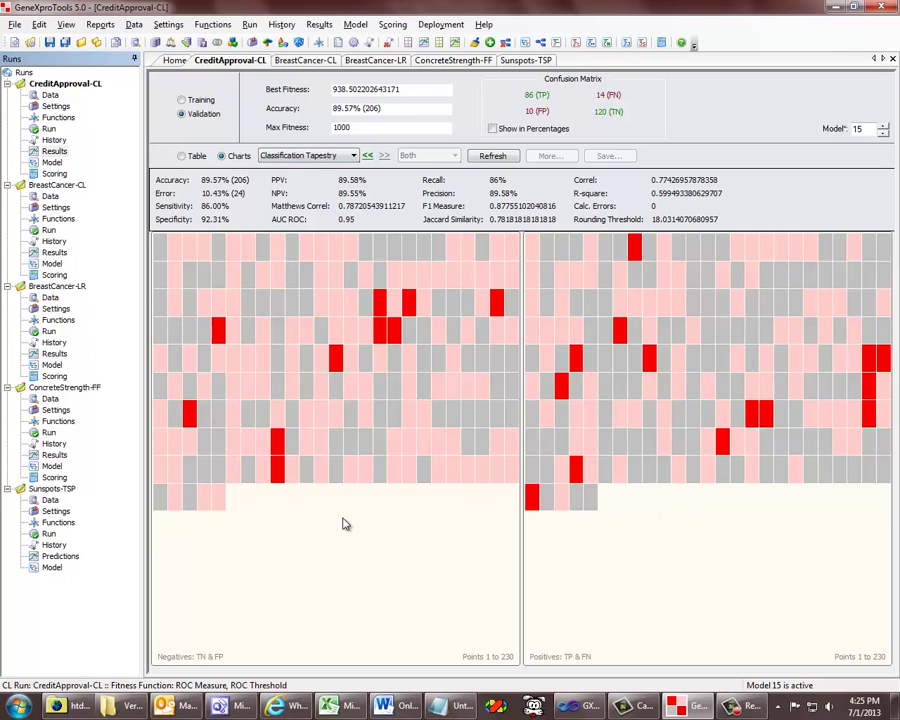
click(368, 157)
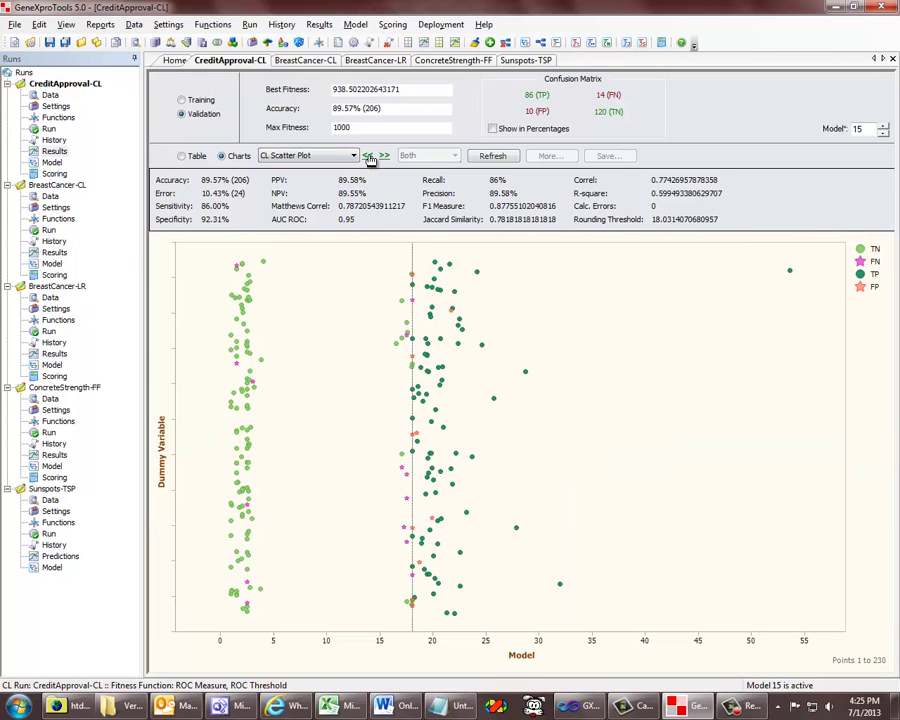
click(368, 157)
click(368, 157)
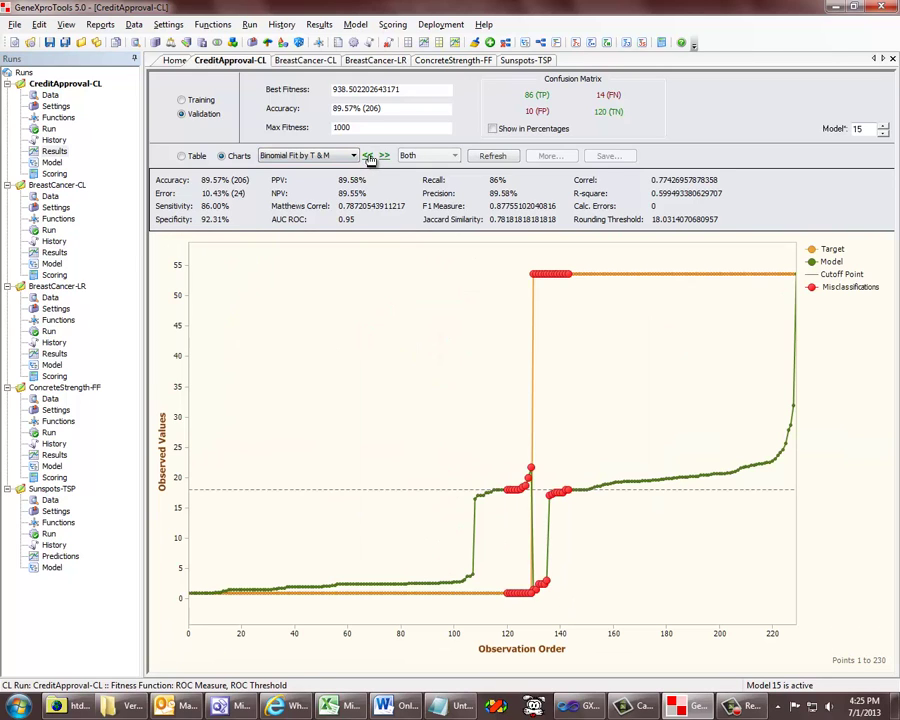
click(368, 157)
click(368, 157)
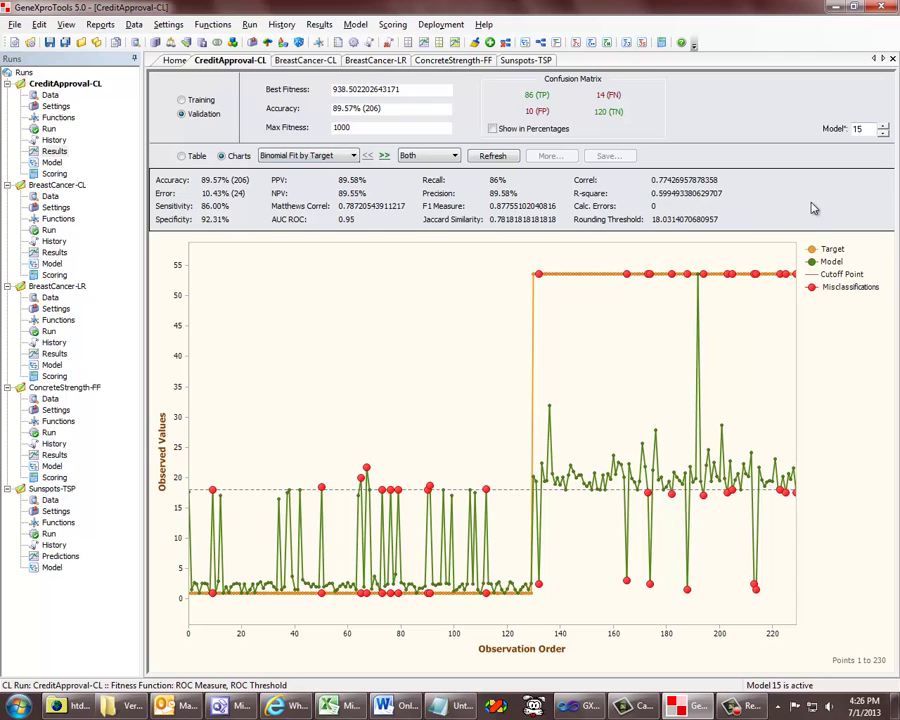
- Switch the CreditApproval-CL results to model 12 and display its ROC Curve
click(883, 134)
click(883, 134)
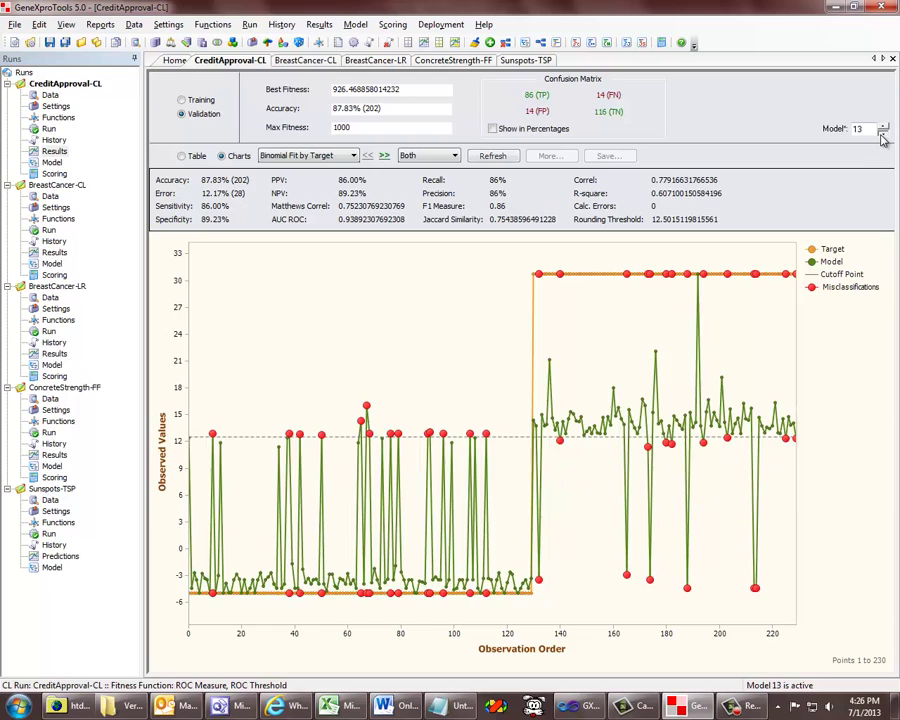
click(883, 134)
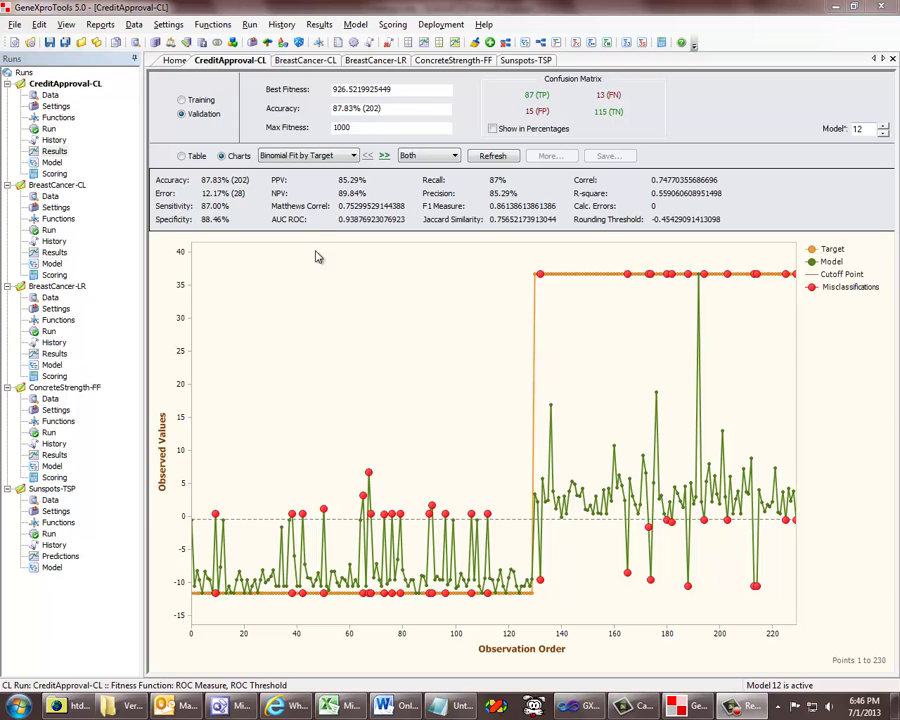
click(320, 157)
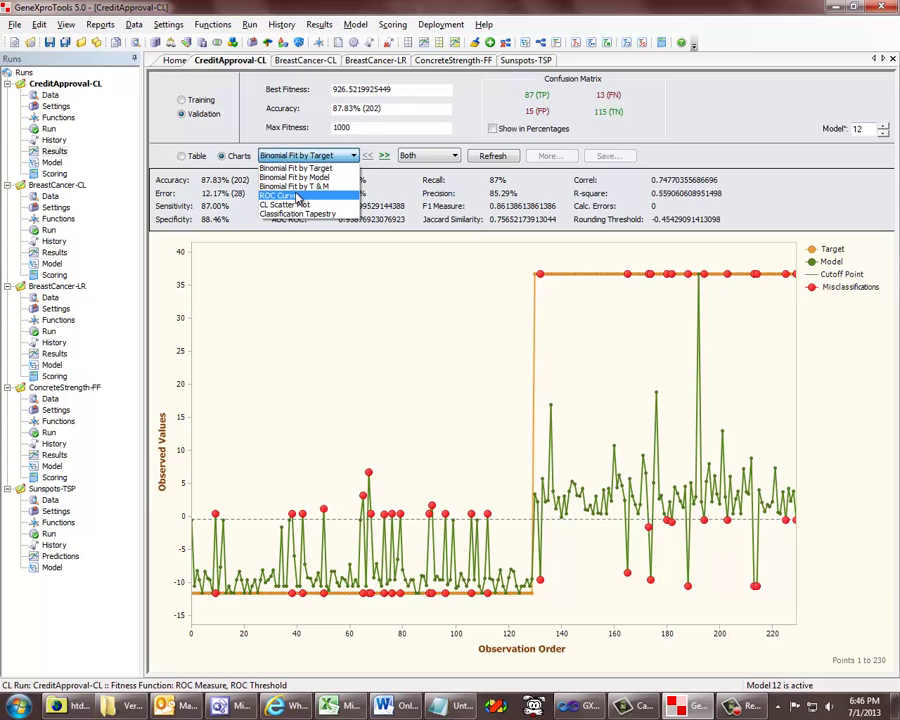
click(297, 196)
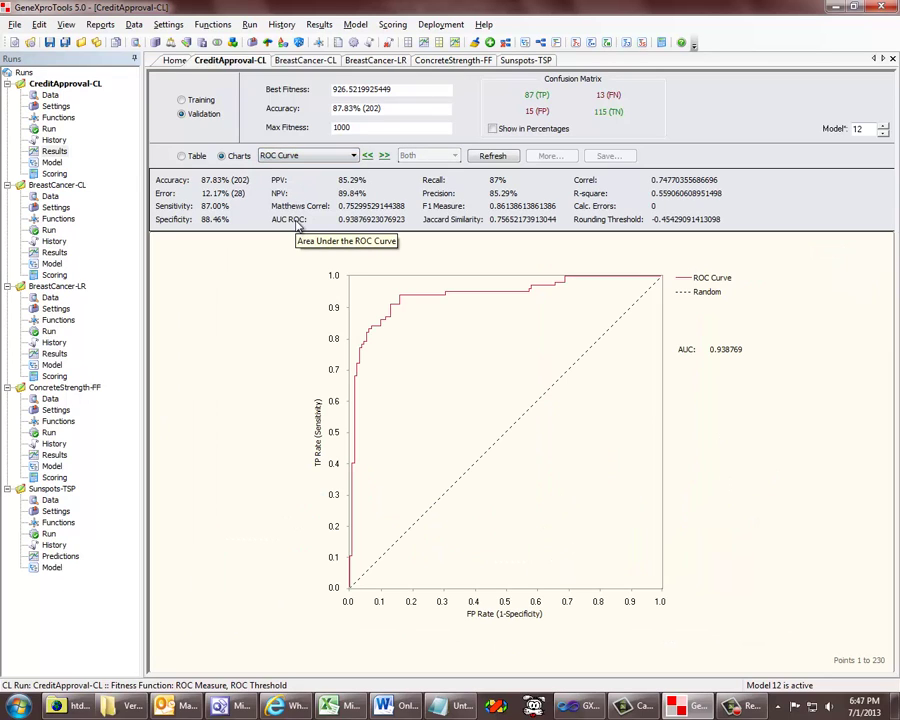
- Set Area Under the ROC Curve as the favorite statistic in the CreditApproval-CL history and refresh all models
click(51, 140)
right_click(424, 393)
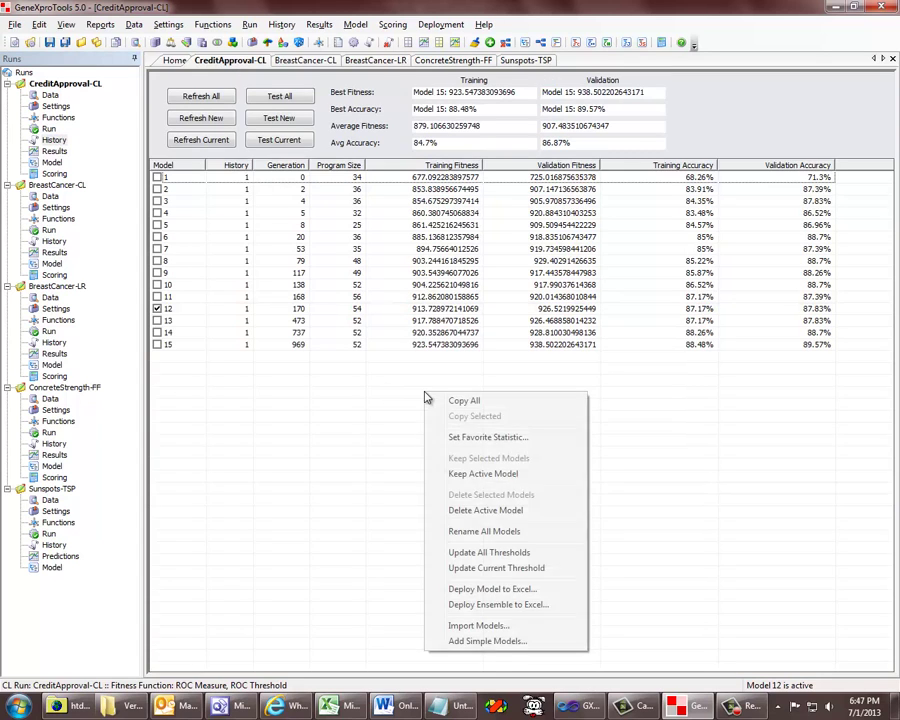
click(474, 438)
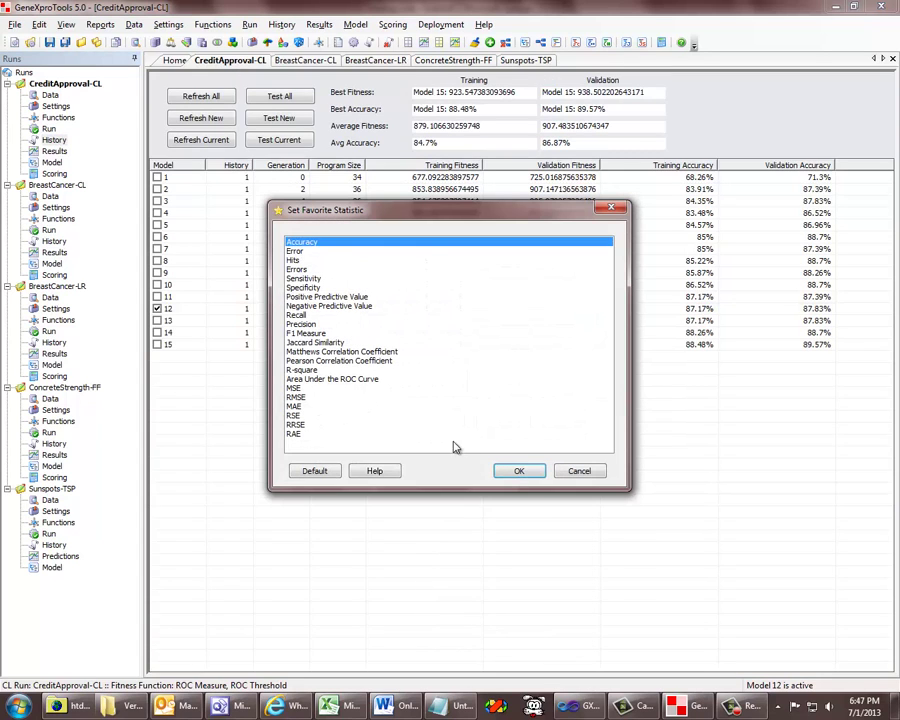
click(344, 380)
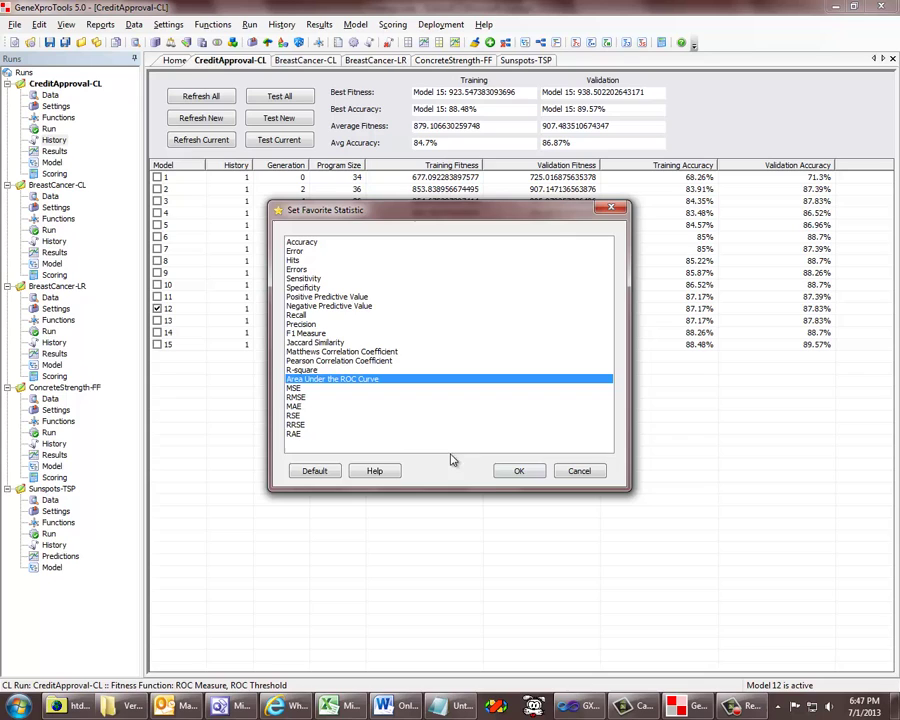
click(515, 475)
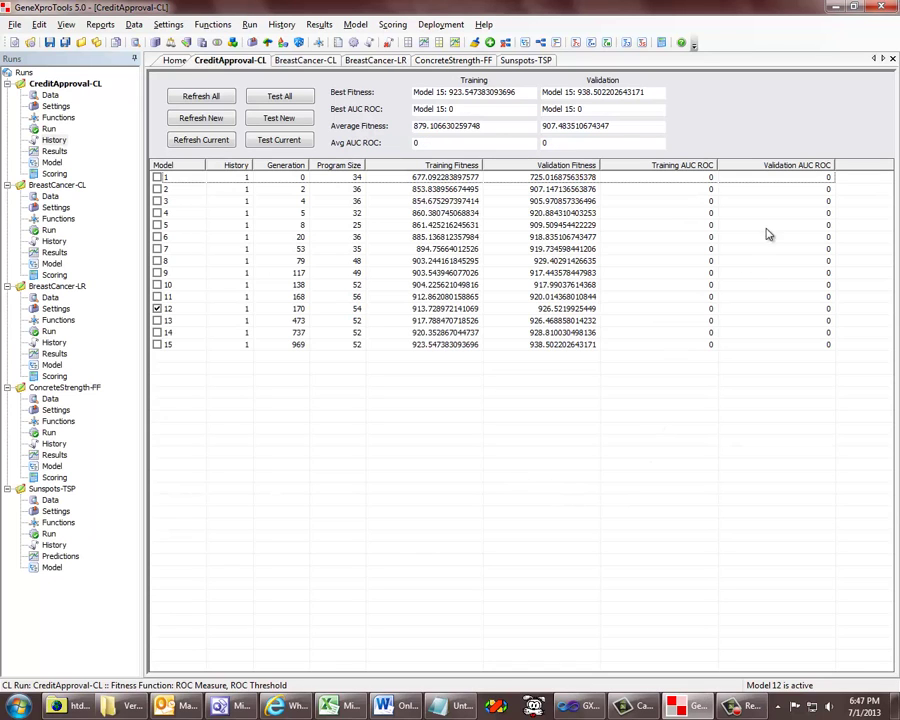
click(201, 97)
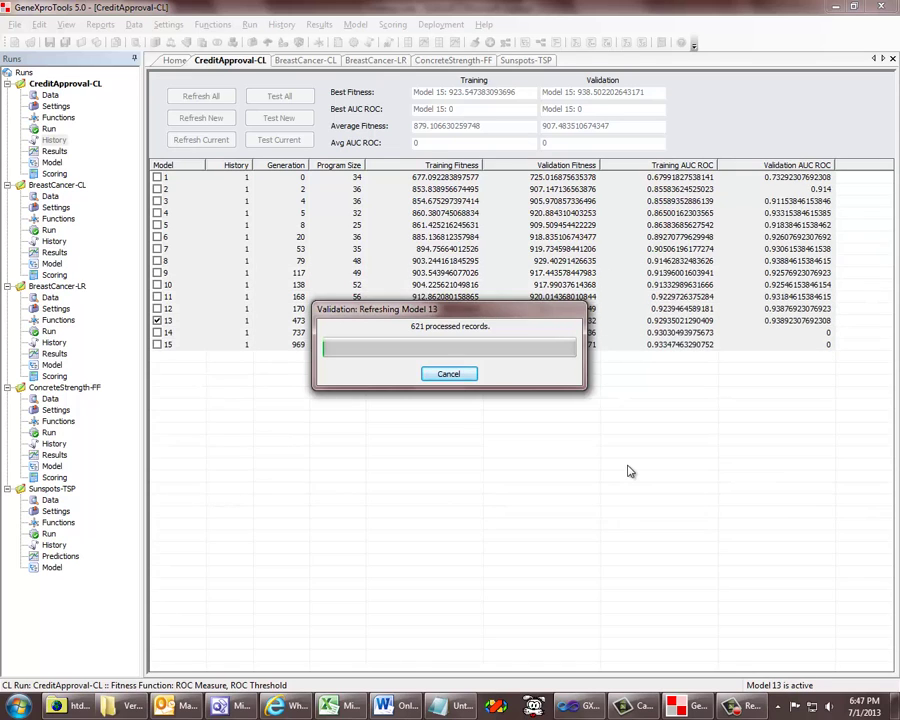
- Rename all CreditApproval-CL models in descending order of Validation AUC ROC and show the results of the first model
click(799, 166)
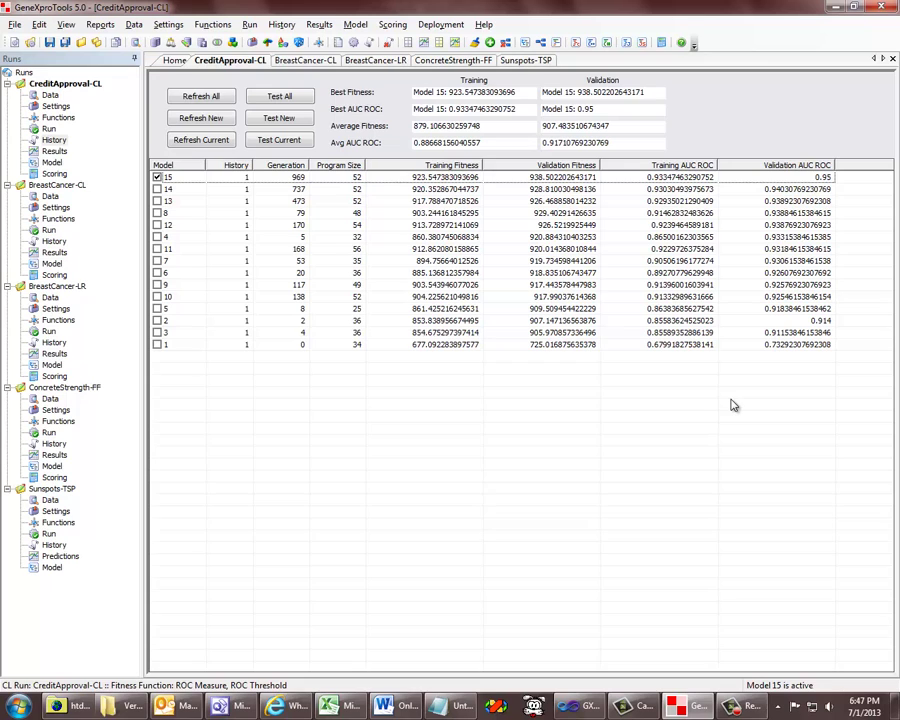
right_click(226, 218)
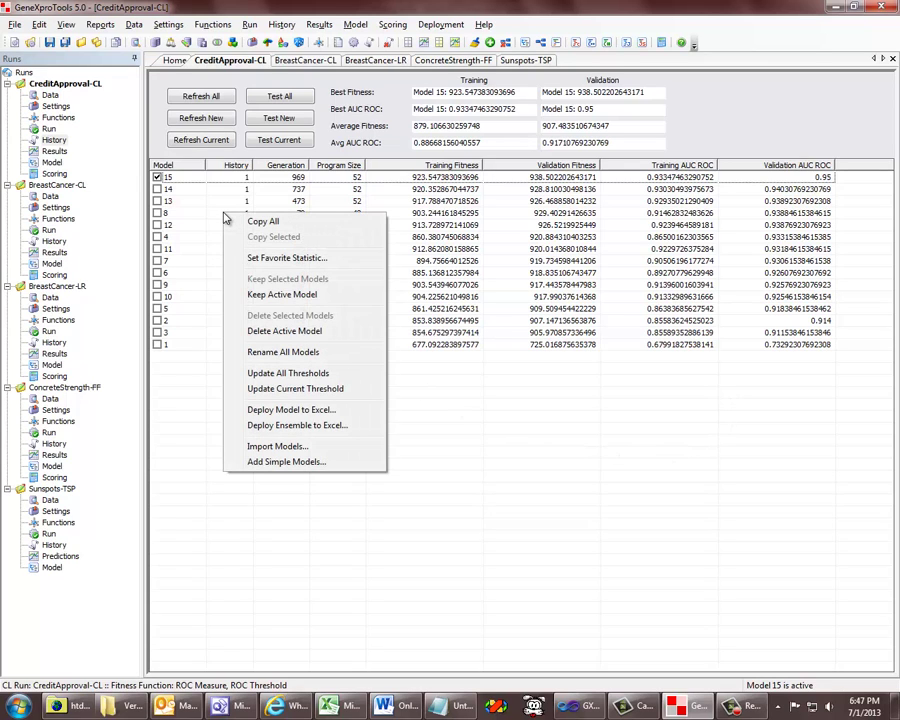
click(266, 354)
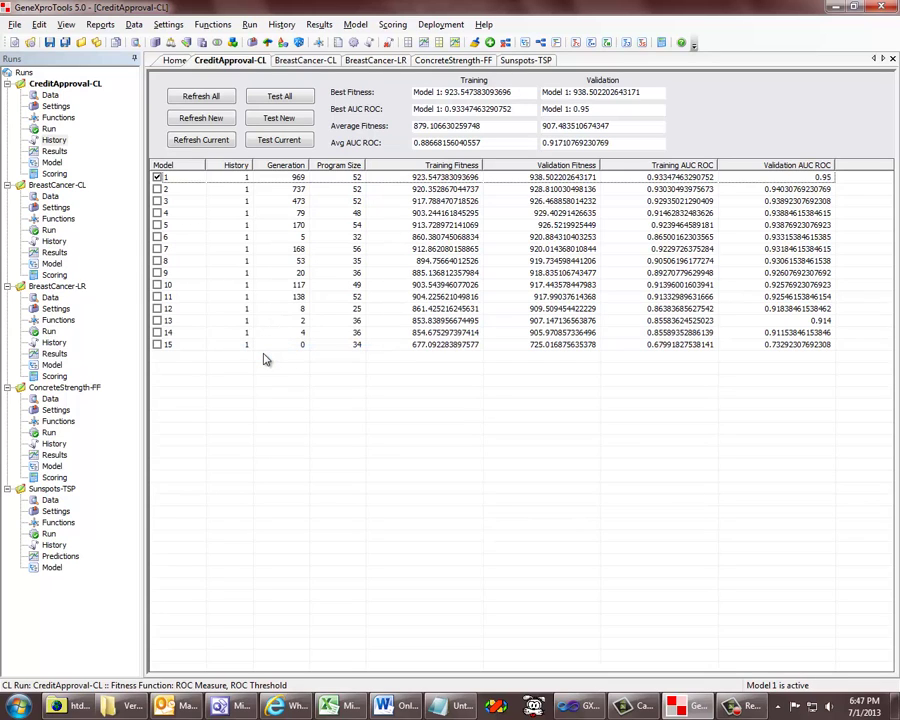
click(55, 152)
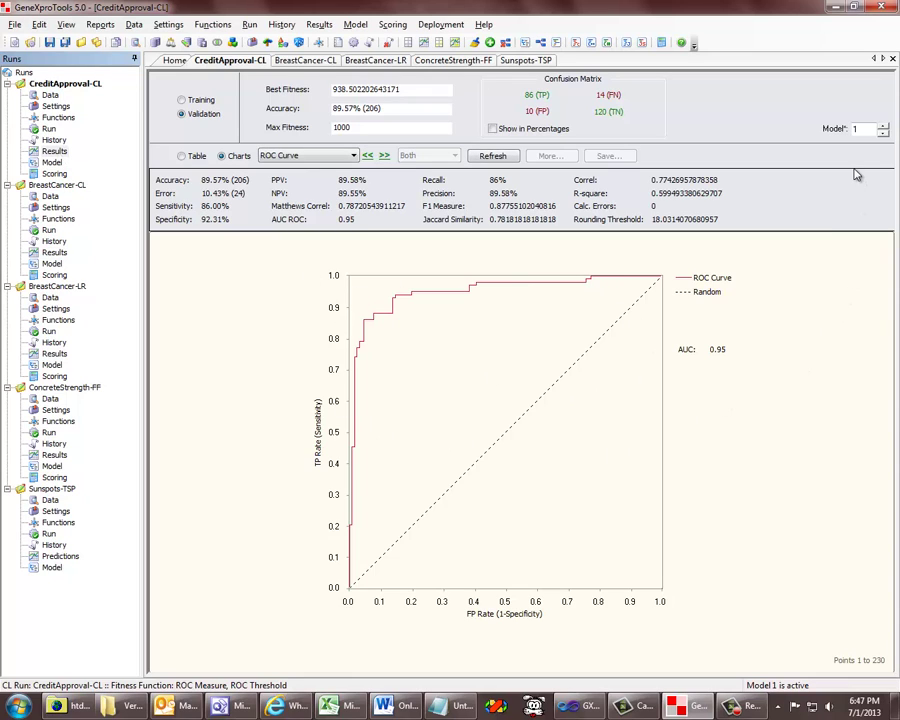
- Step through the validation ROC Curves of CreditApproval-CL models 2 to 14 in order
click(883, 126)
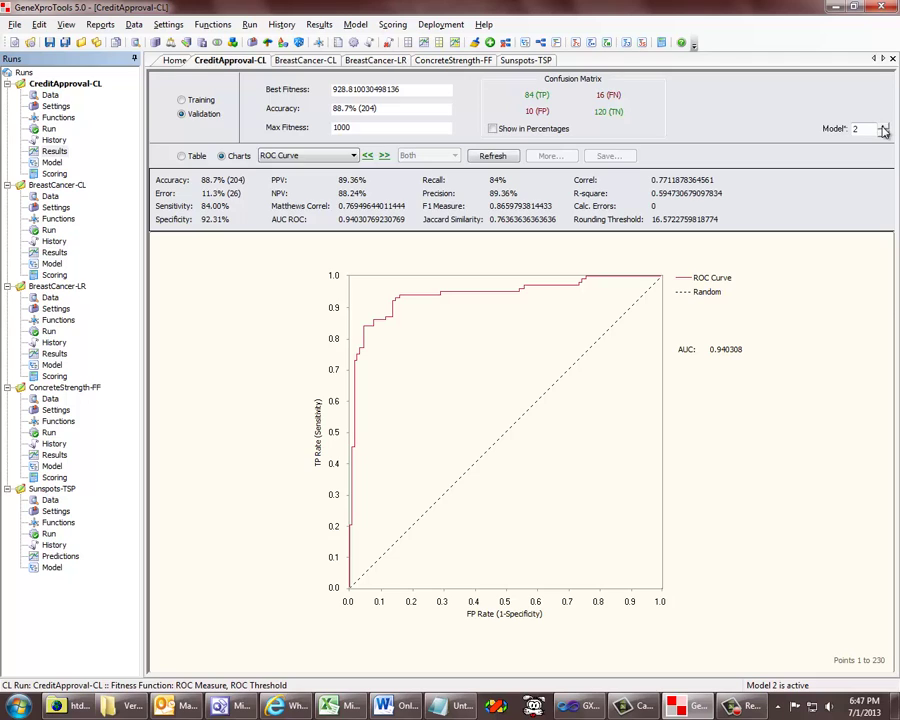
click(883, 126)
click(883, 126)
click(883, 126)
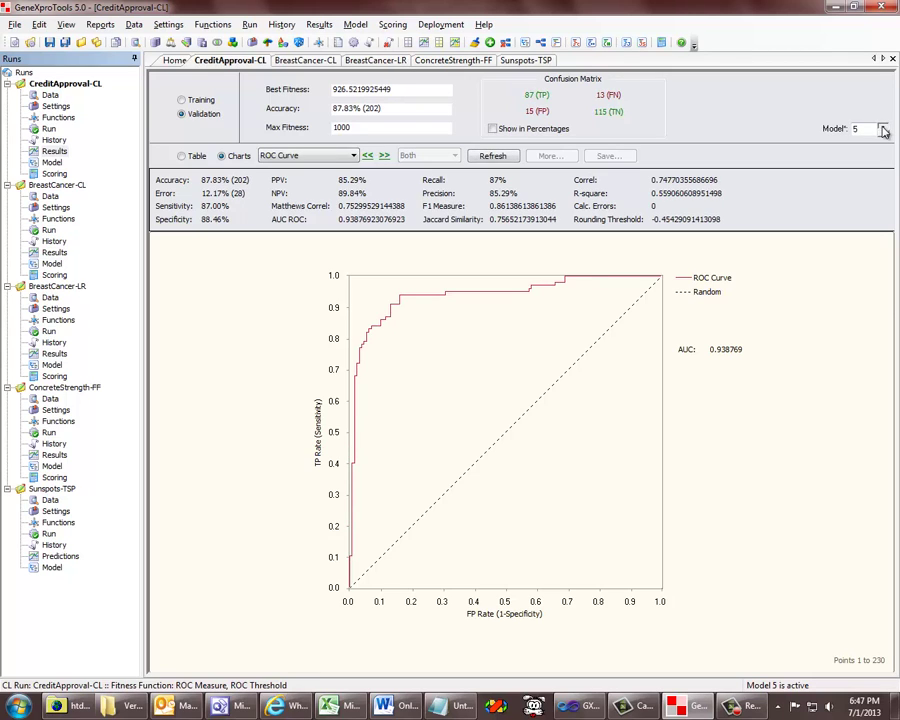
click(883, 126)
click(883, 127)
click(883, 127)
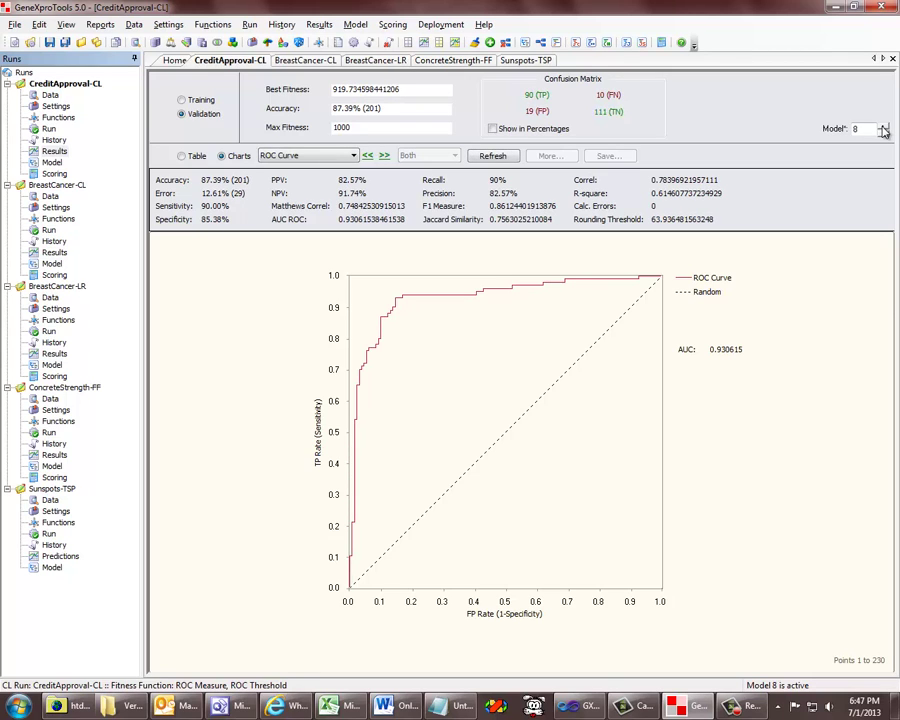
click(883, 127)
click(883, 127)
click(883, 127)
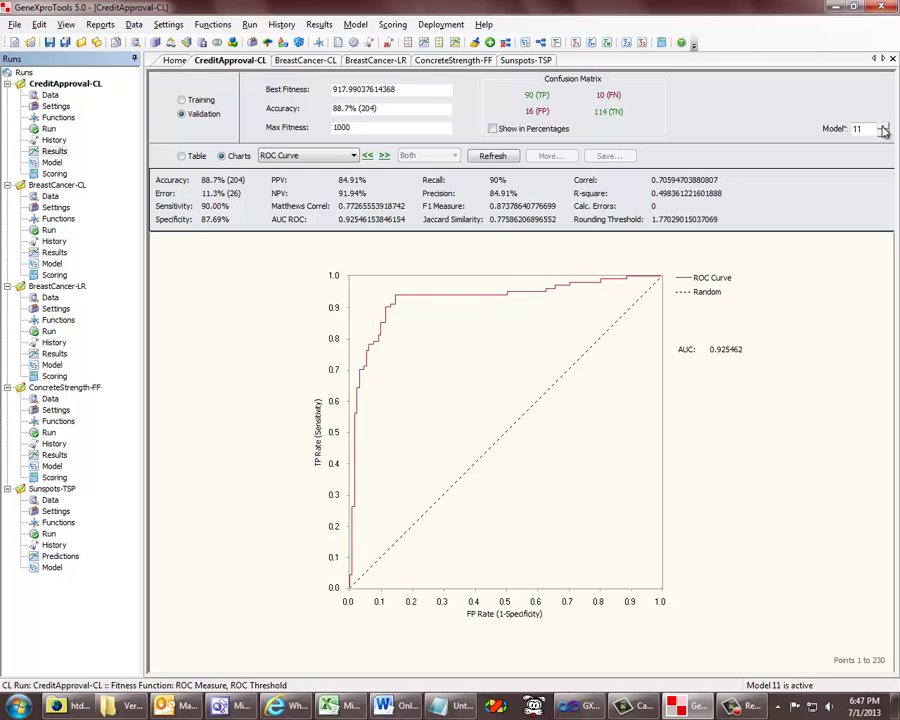
click(883, 127)
click(883, 127)
click(883, 127)
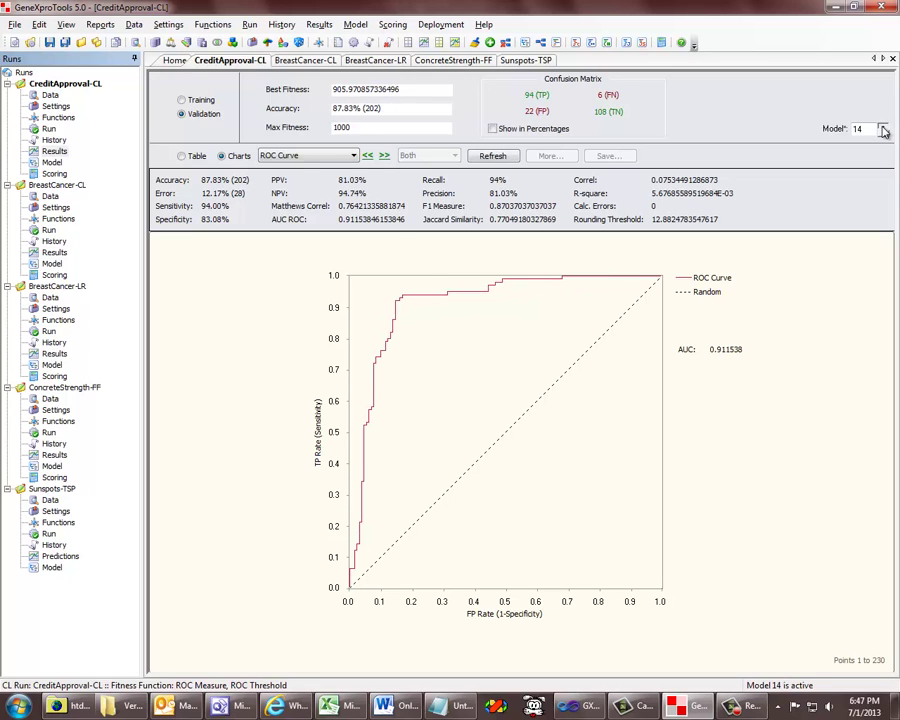
- Switch to CreditApproval-CL model 15 and delete it from the run
click(883, 127)
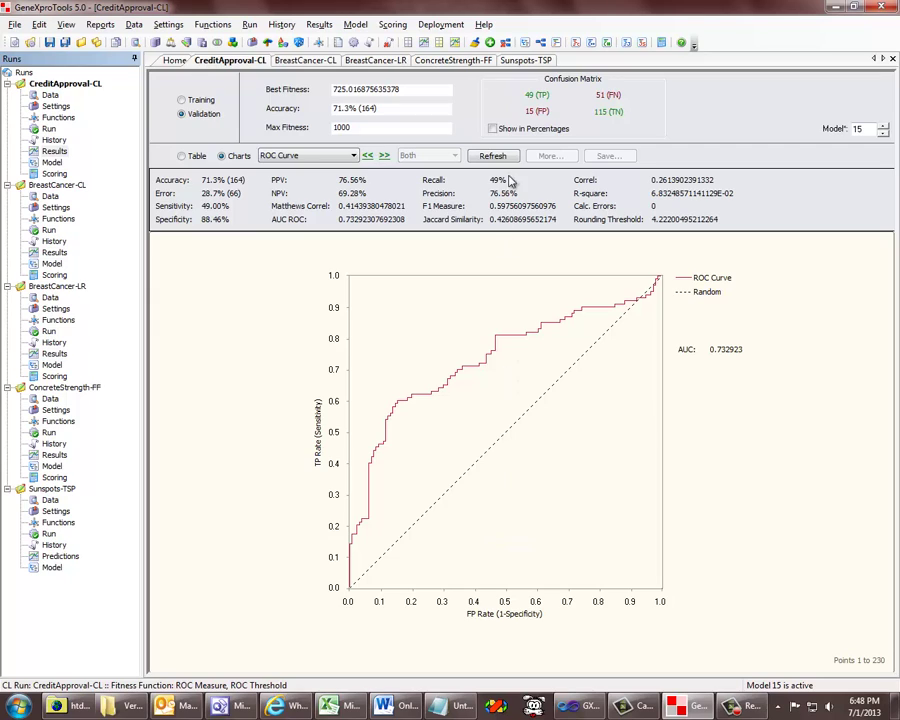
click(506, 45)
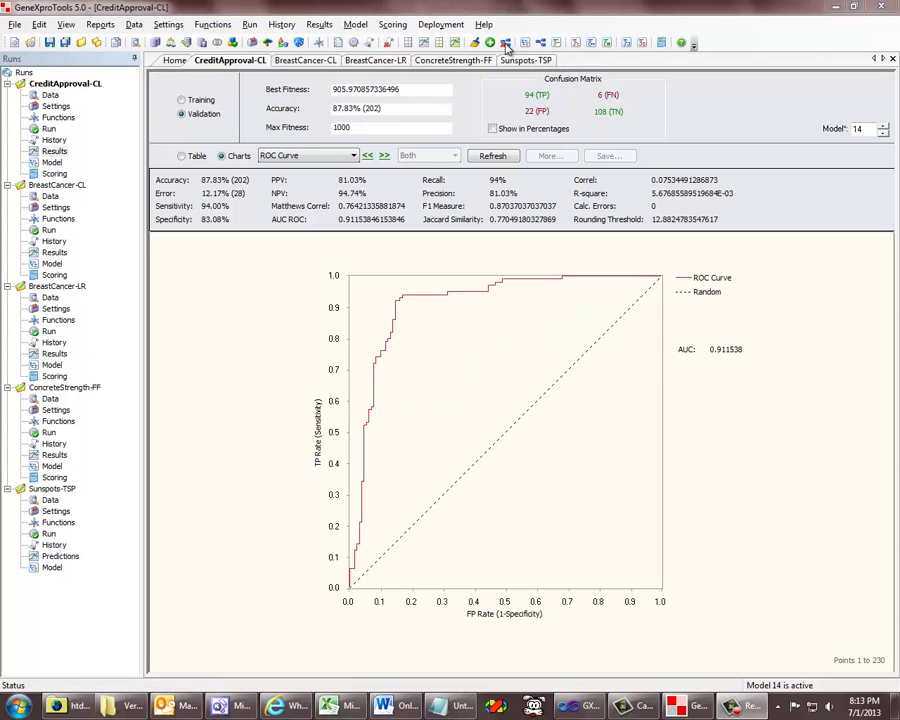
- Inspect the models available for ensemble deployment to Excel, widen the Validation AUC ROC column to read it fully, and close without deploying
click(440, 27)
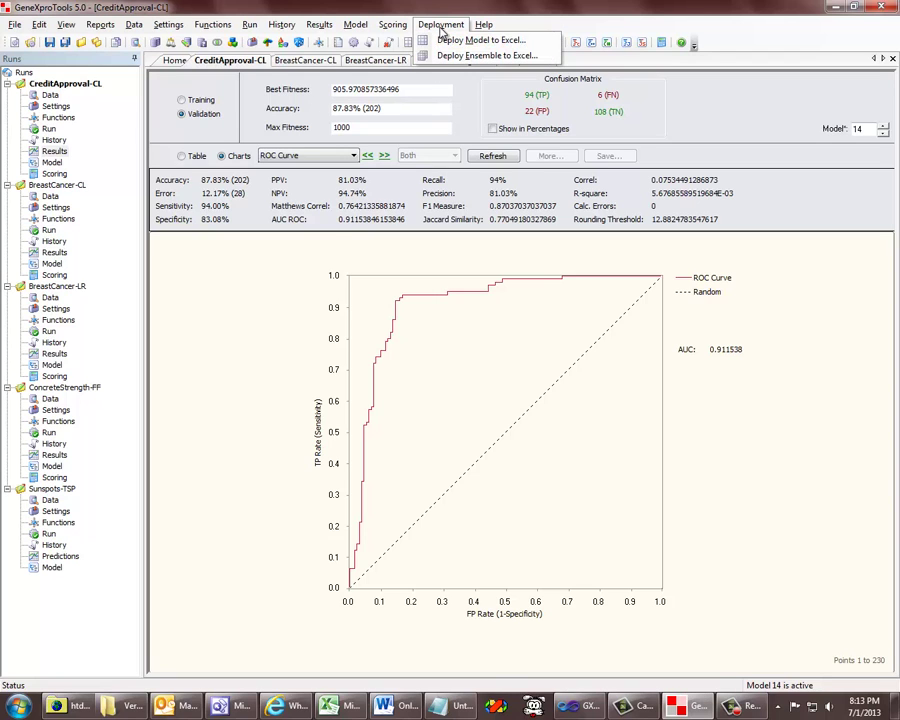
click(480, 55)
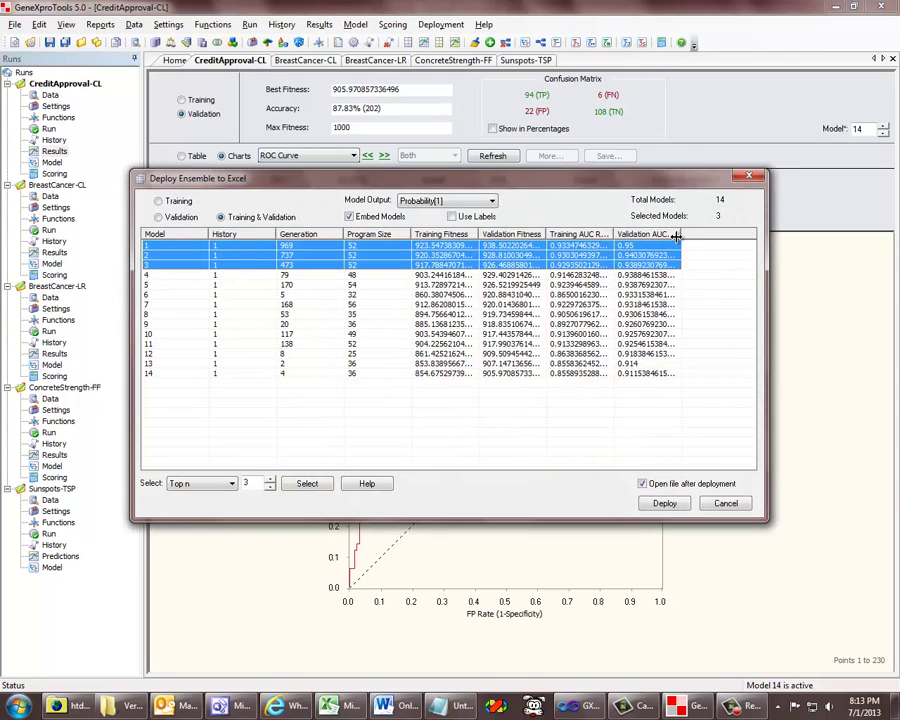
drag(676, 234, 705, 235)
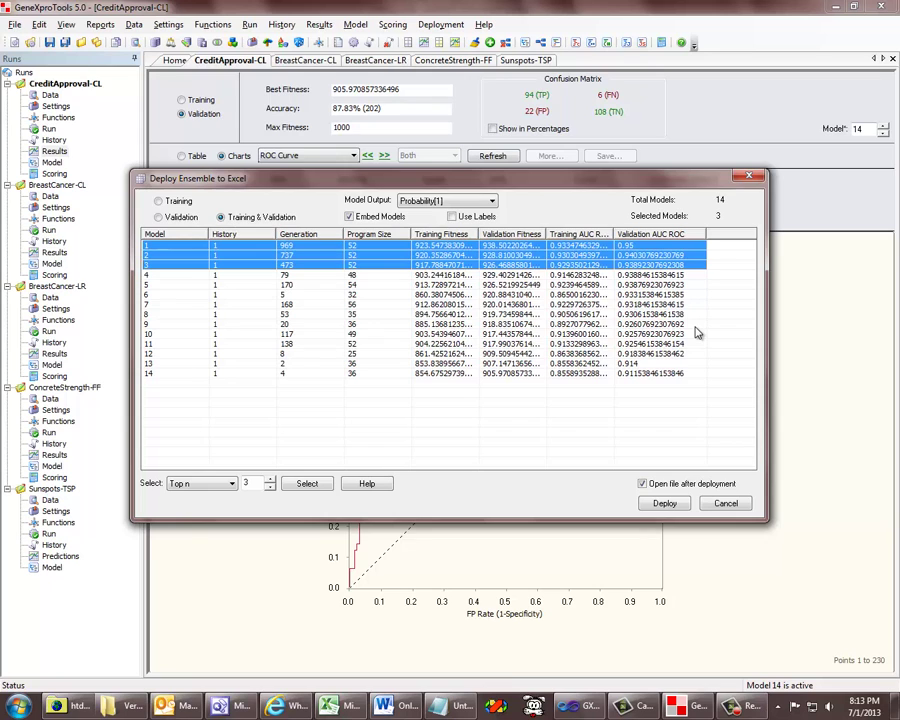
click(735, 508)
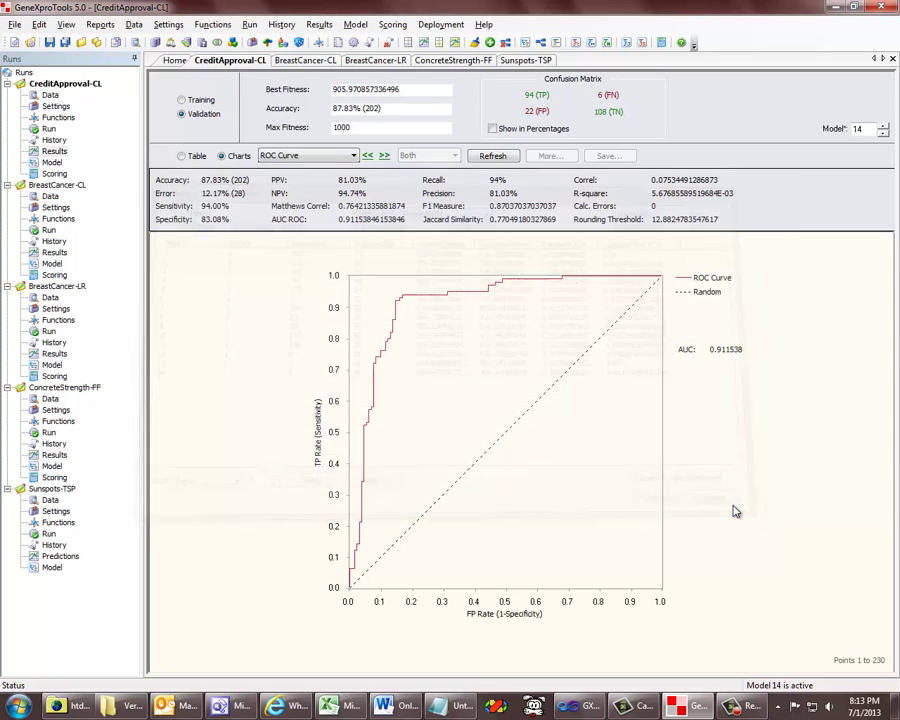
- Review the favorite statistics available for the ConcreteStrength-FF run, including MSE, MAE and Correlation Coefficient, without changing the choice
click(46, 432)
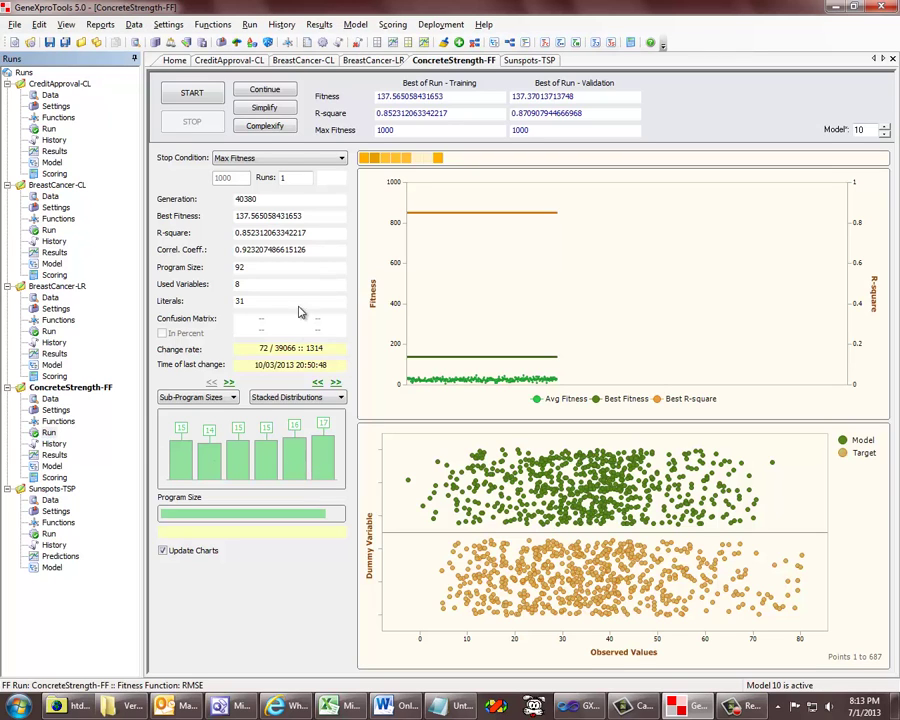
click(282, 24)
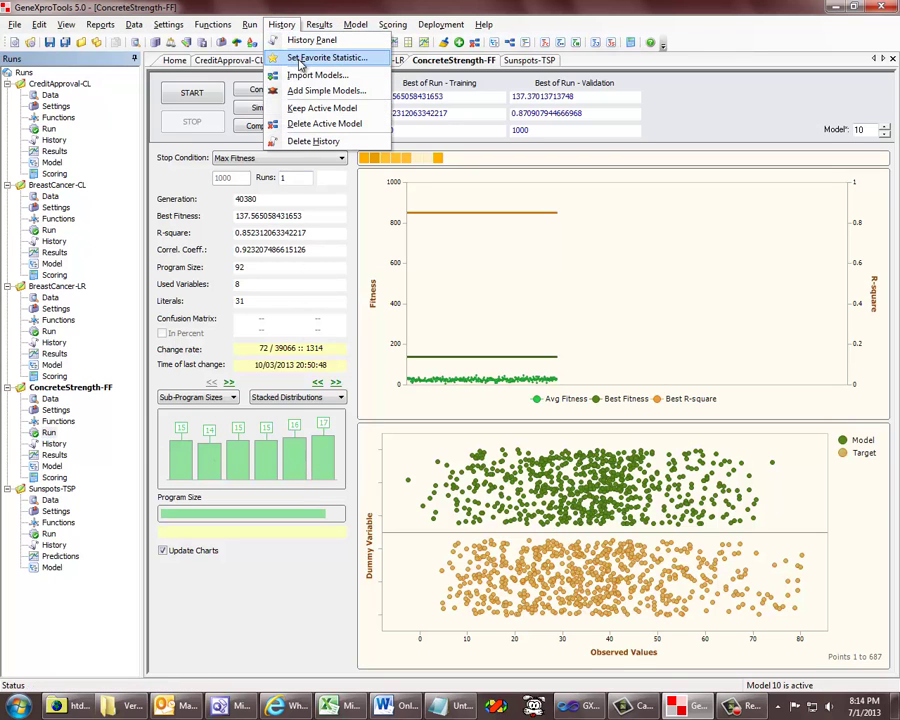
click(300, 60)
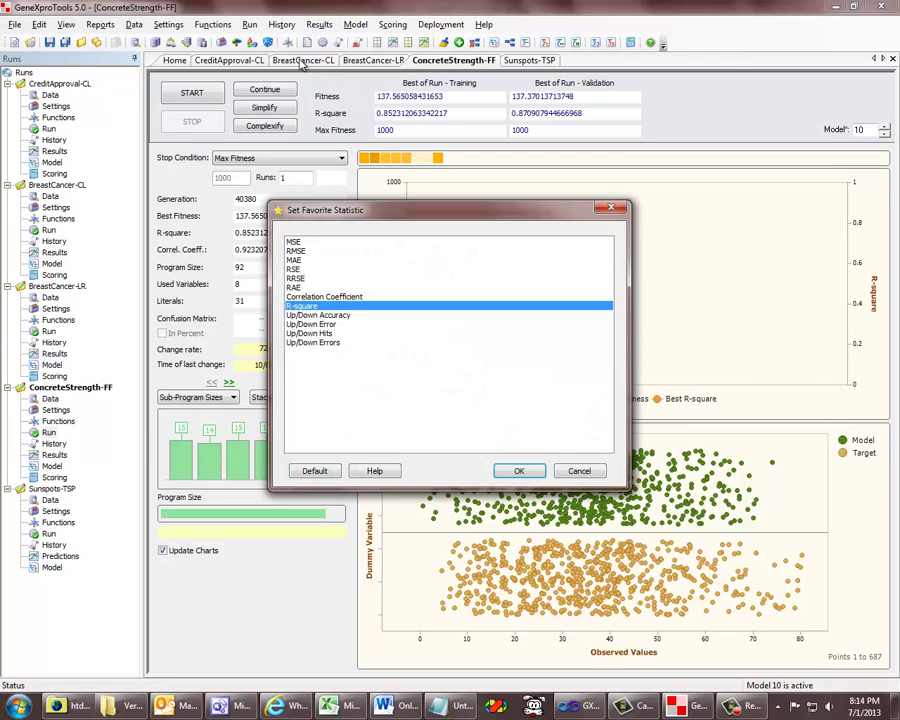
click(296, 243)
click(302, 261)
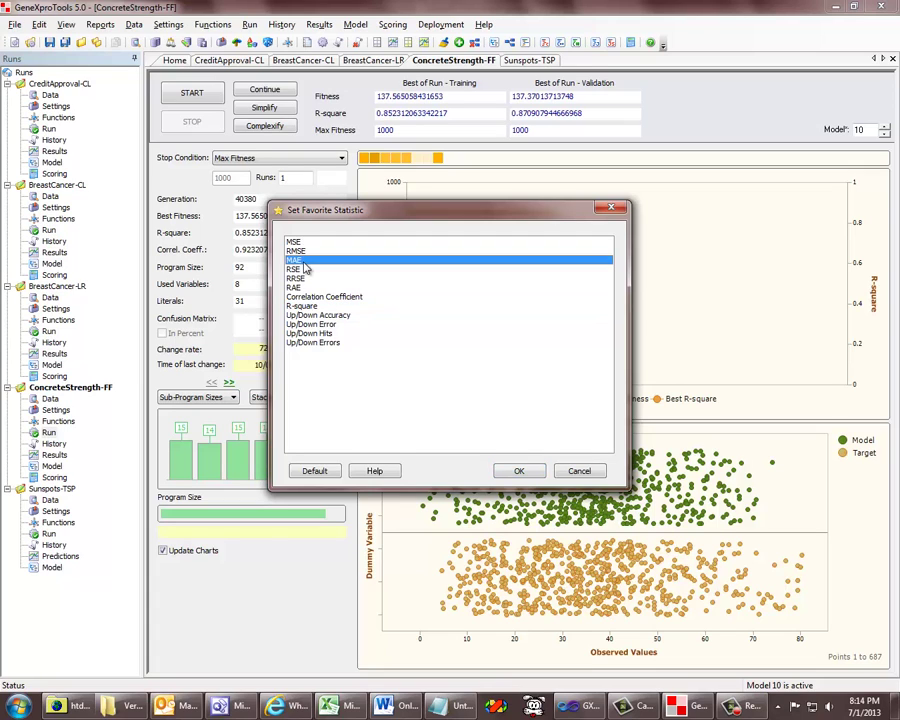
click(366, 298)
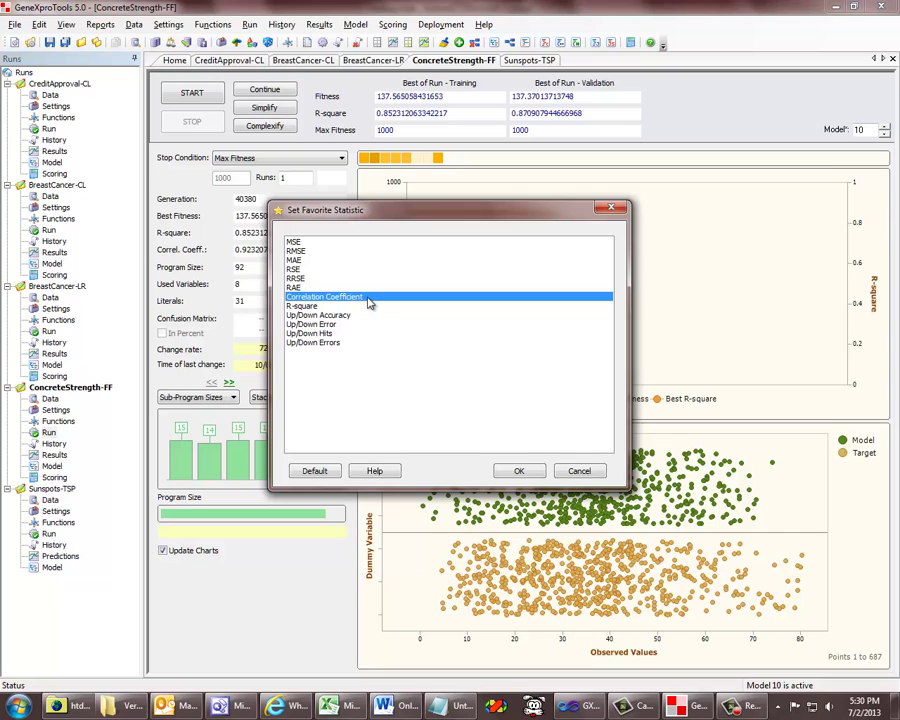
click(579, 470)
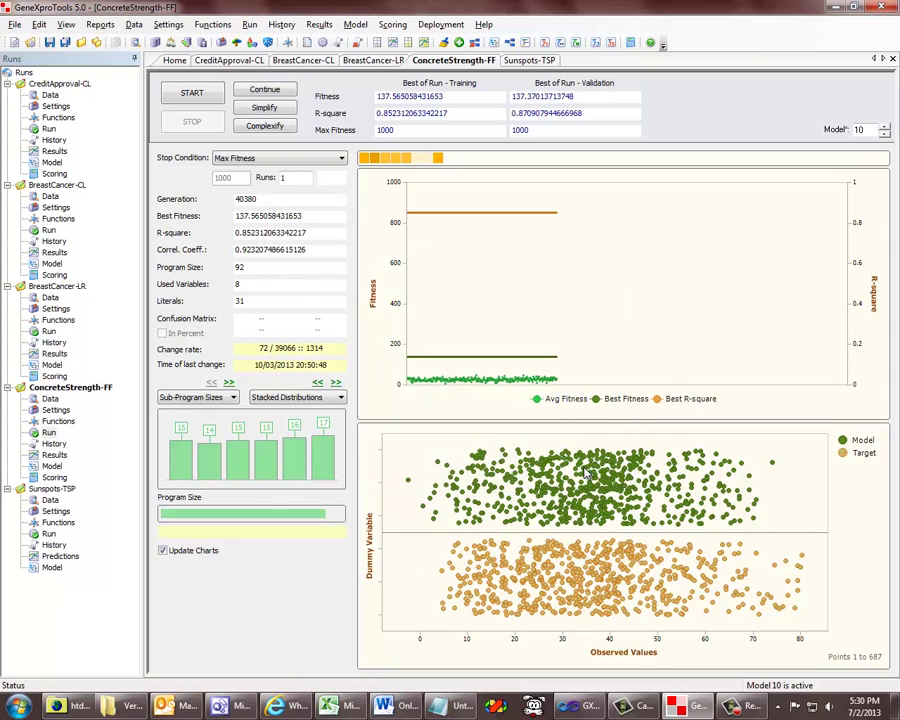
- Display the Original Data of the CreditApproval-CL run and look through its categorical and missing values
click(49, 95)
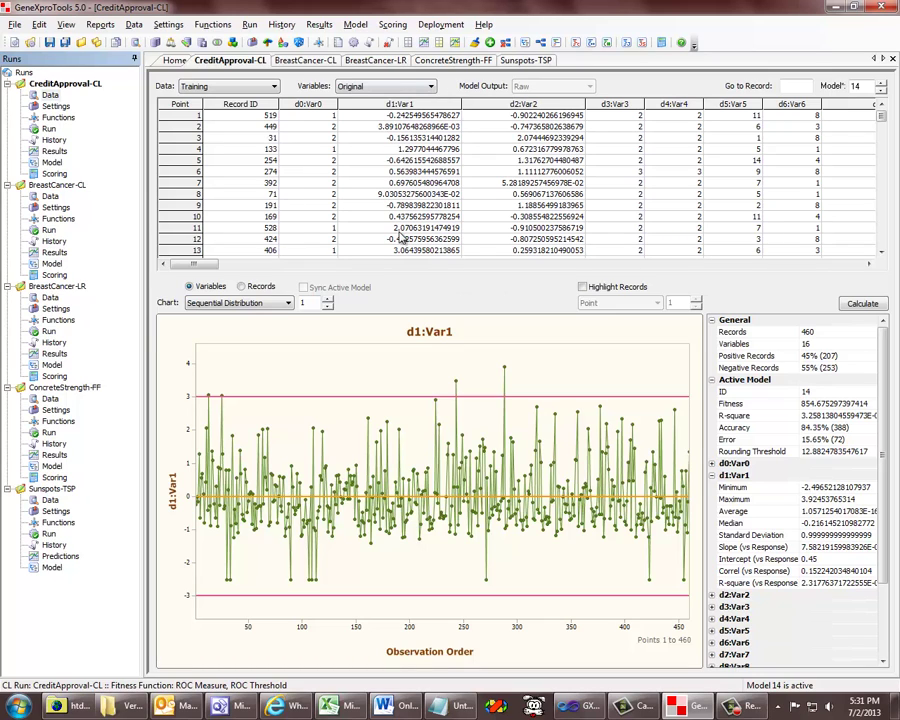
click(253, 88)
click(215, 118)
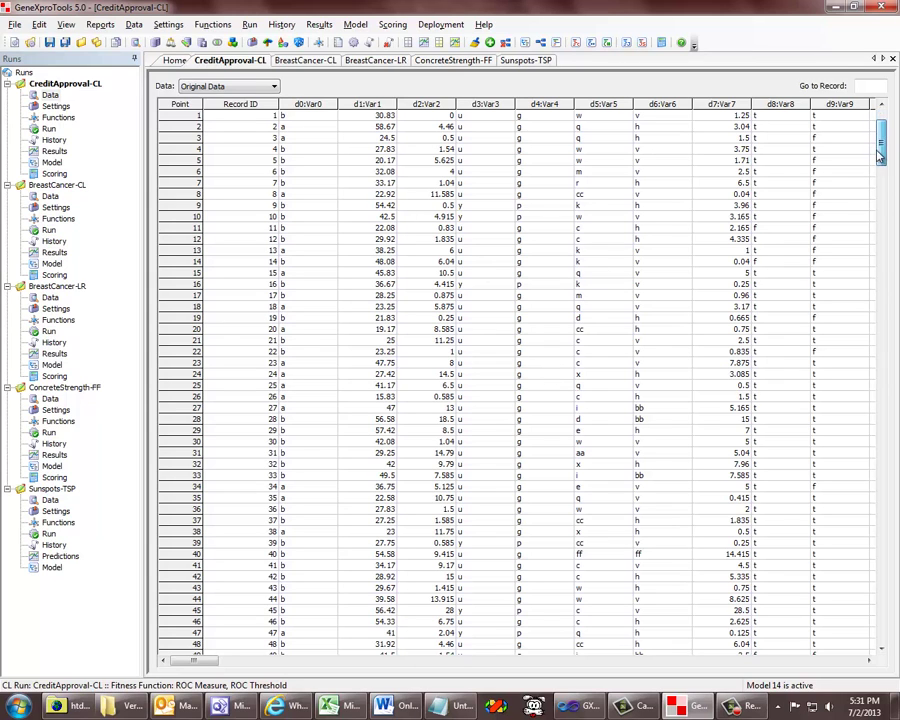
drag(880, 138, 876, 182)
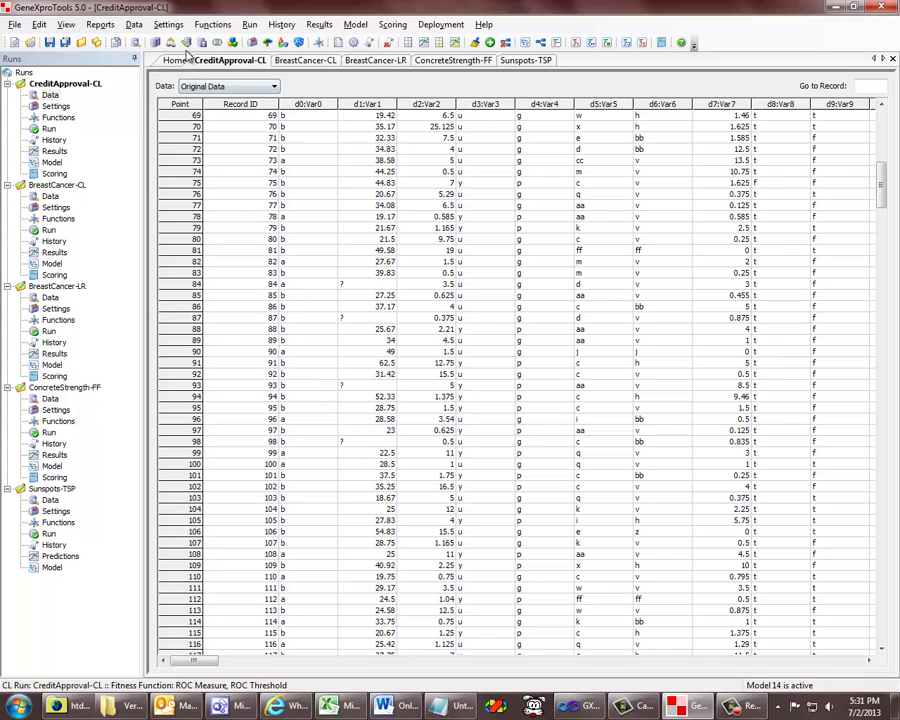
- Review the category mappings of the first four categorical variables in CreditApproval-CL and close without changes
click(266, 42)
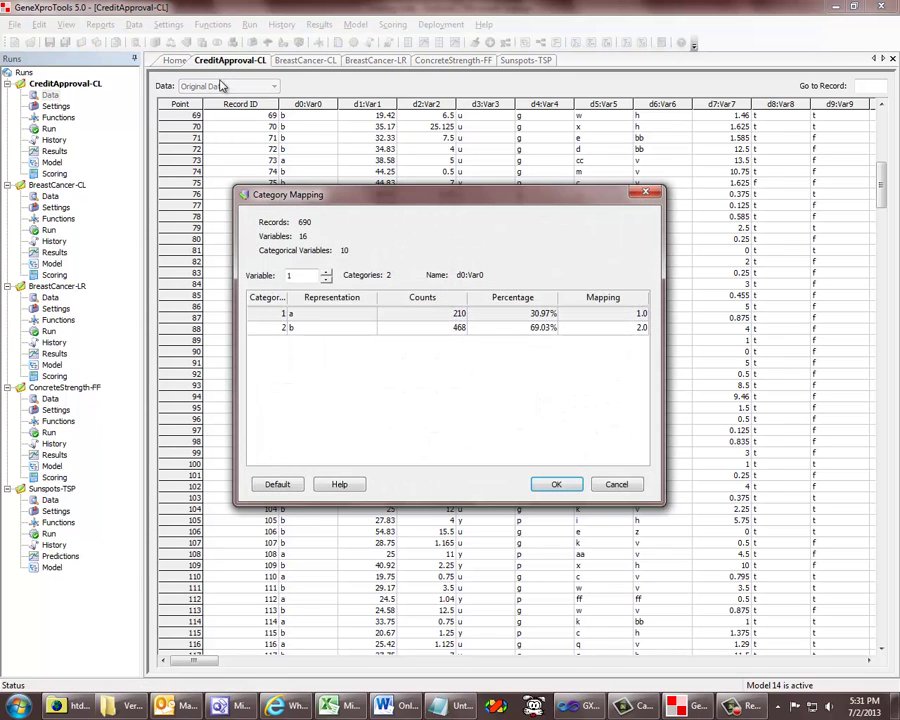
click(326, 273)
click(326, 272)
click(326, 272)
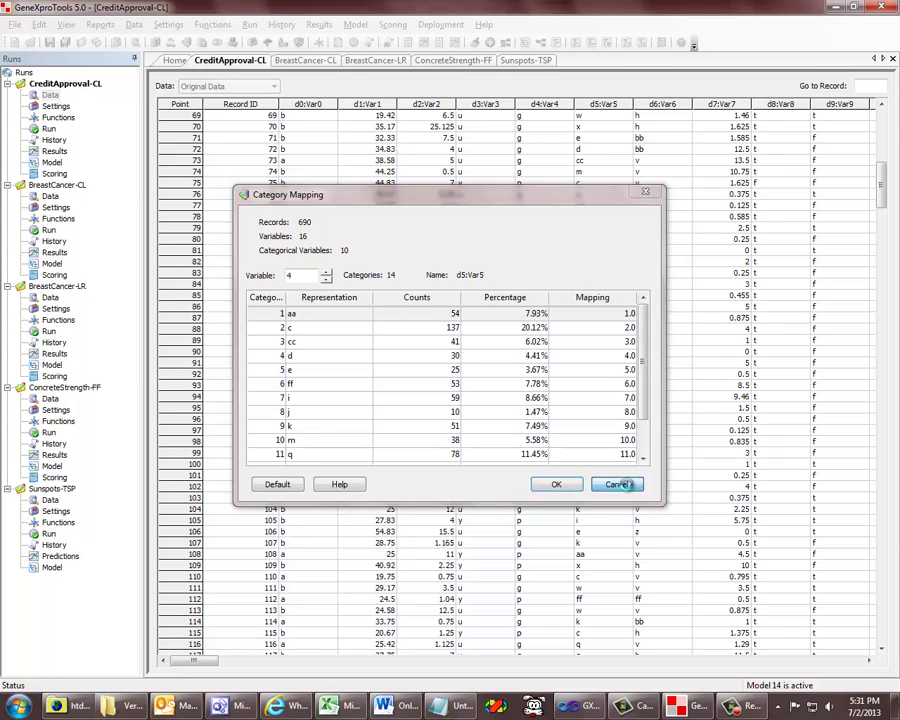
click(619, 485)
- Inspect the missing values mapping of d1:Var1 and its available mapping types, leaving the mapping as it is
click(202, 44)
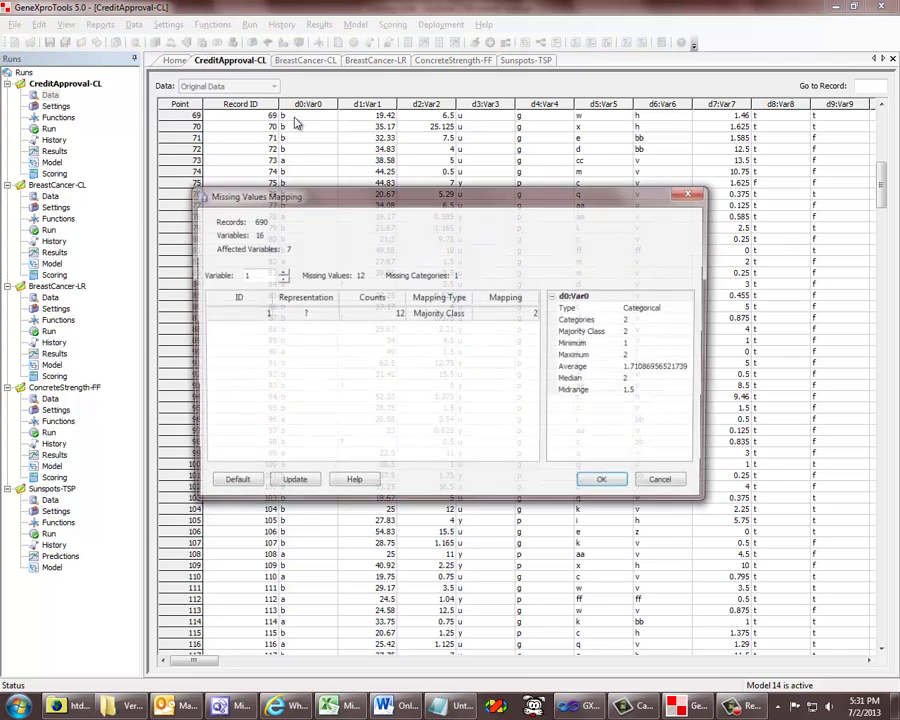
click(281, 271)
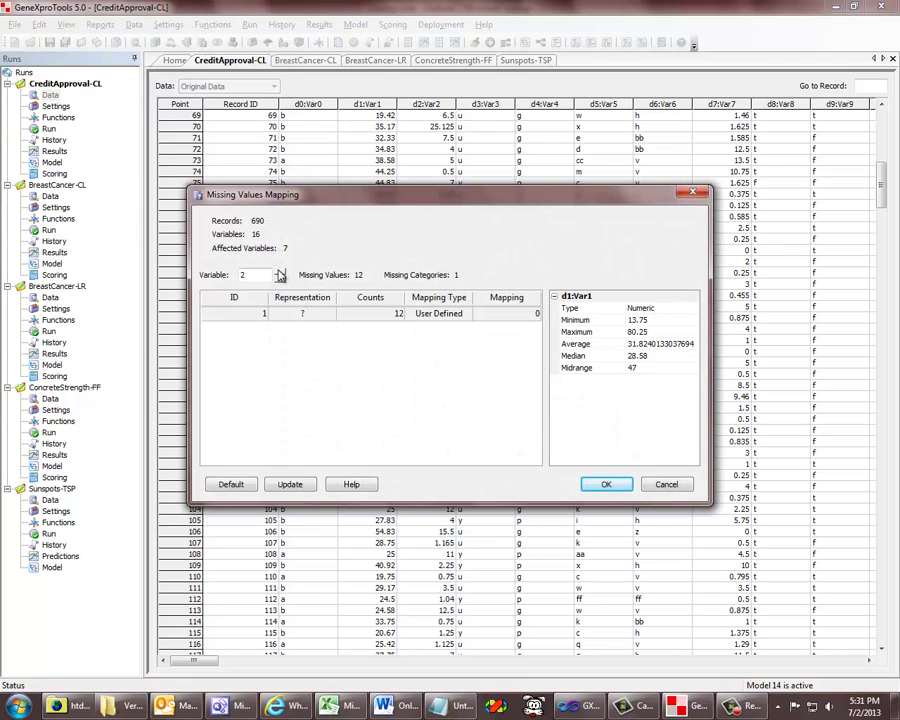
click(468, 315)
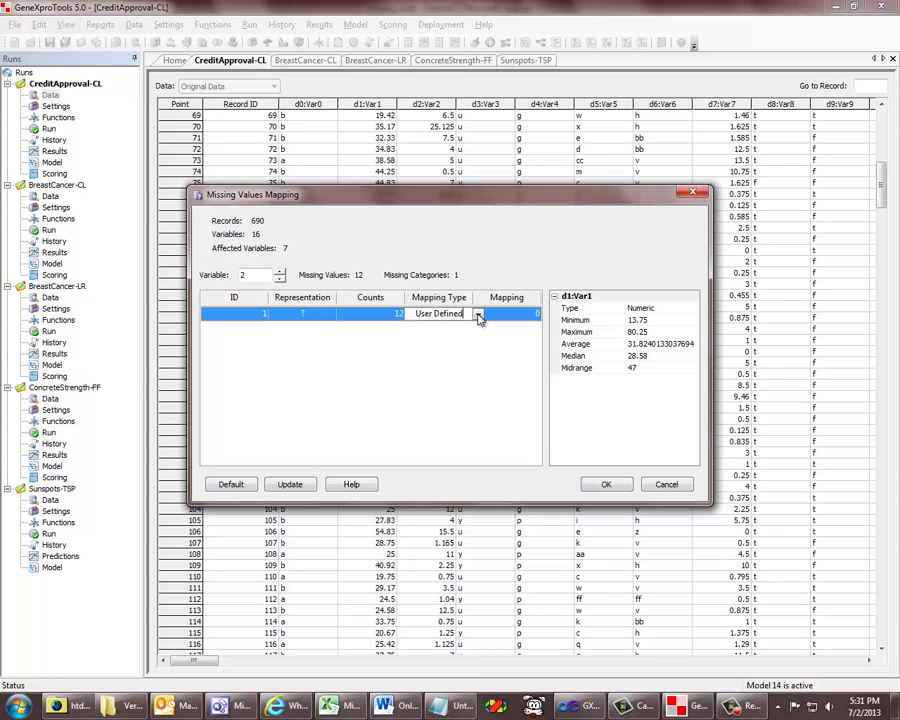
click(479, 315)
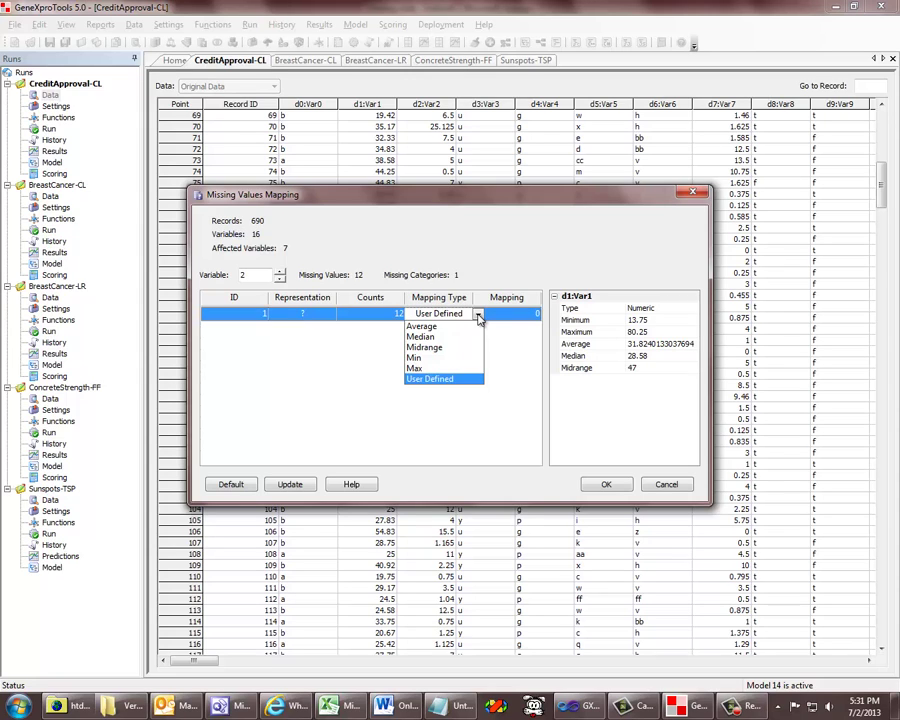
click(479, 315)
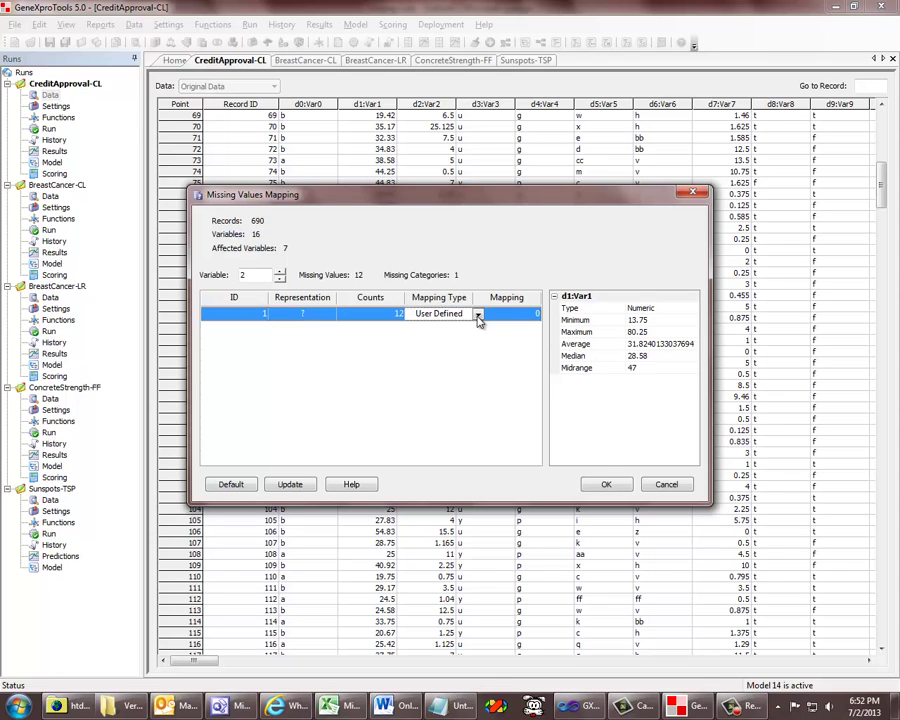
click(666, 485)
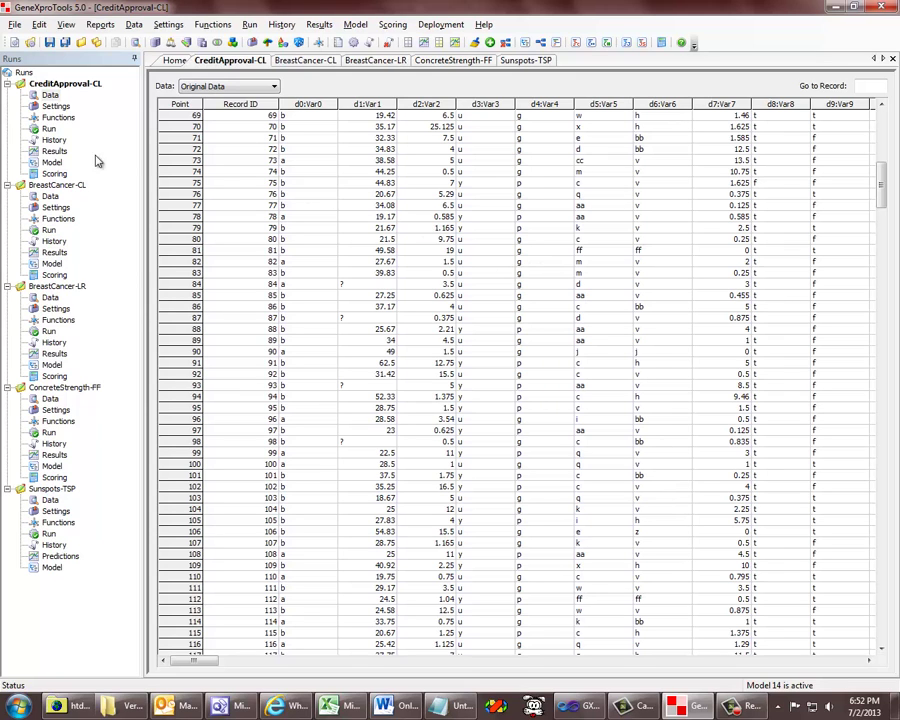
- Show the code of the active CreditApproval-CL model in Javascript
click(51, 162)
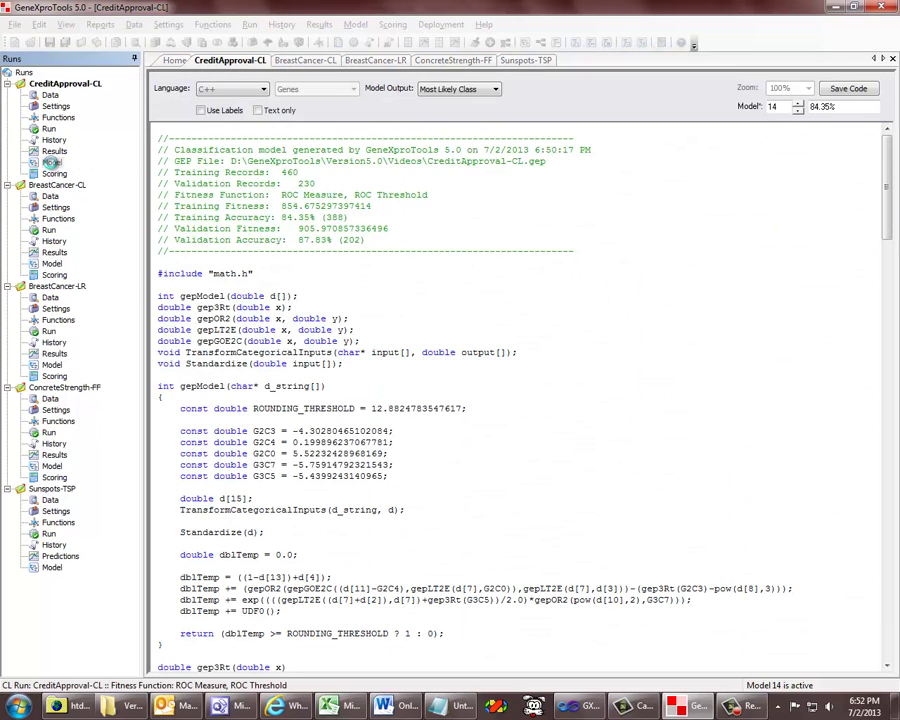
click(245, 91)
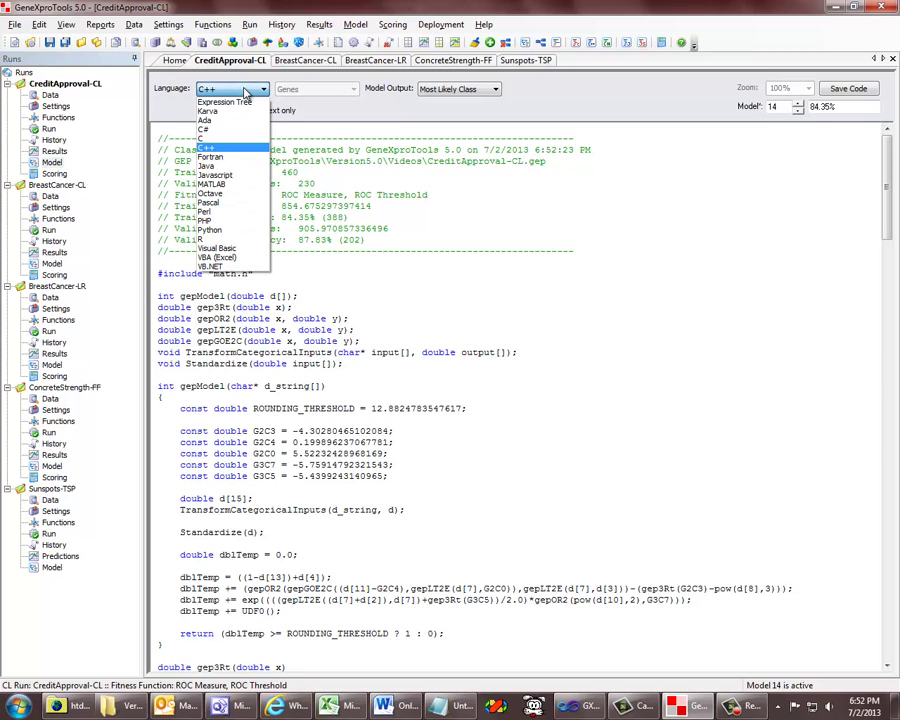
click(227, 177)
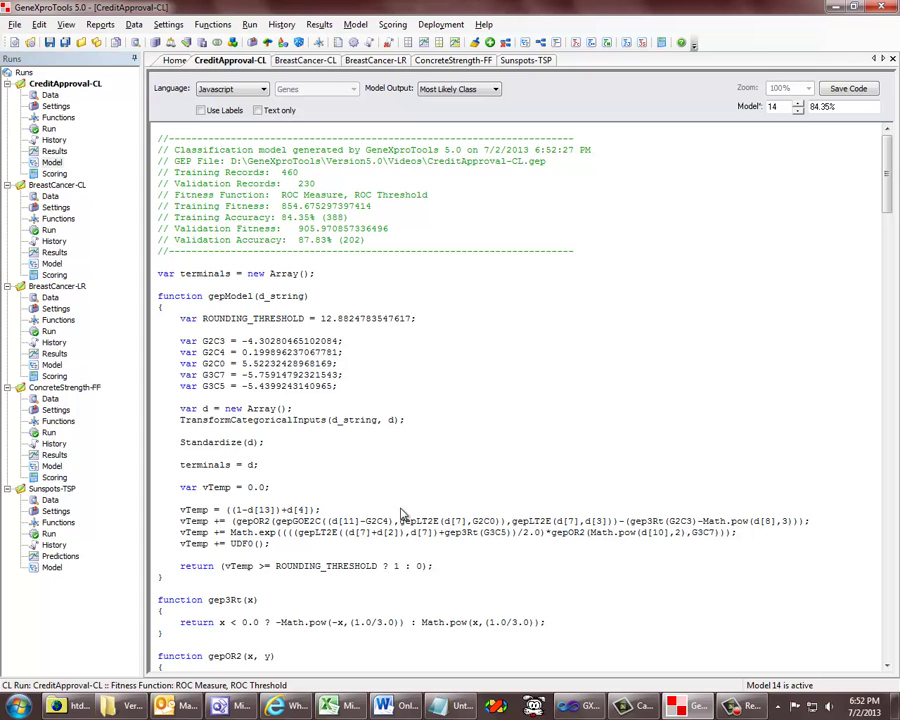
- Review the Javascript model code through the TransformCategoricalInputs function and highlight the name of the Standardize function
scroll(404, 512, down, 10)
scroll(404, 514, down, 19)
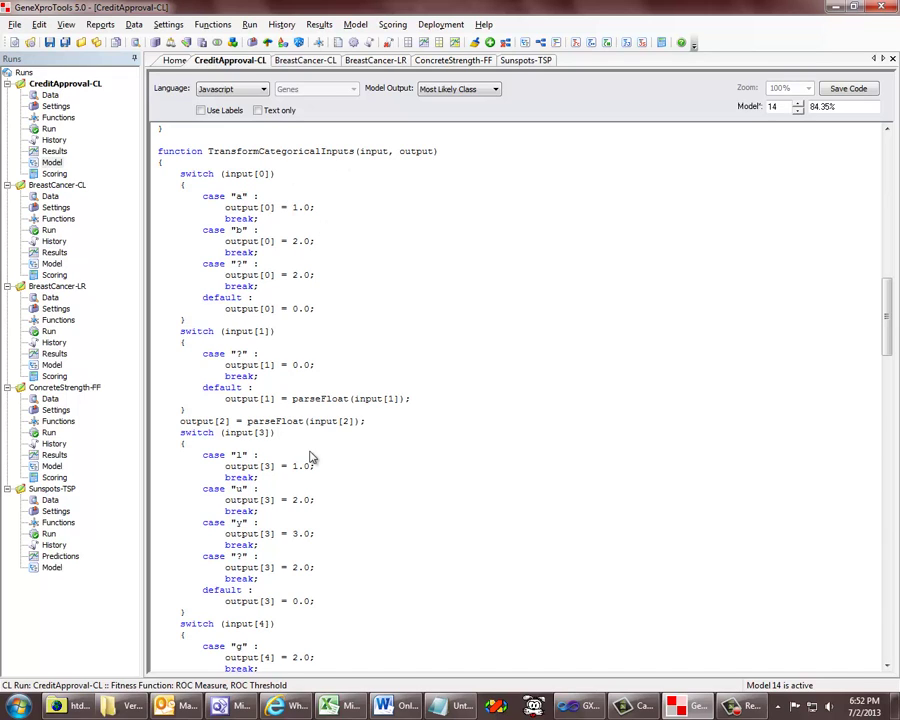
scroll(420, 508, down, 2)
scroll(420, 508, down, 20)
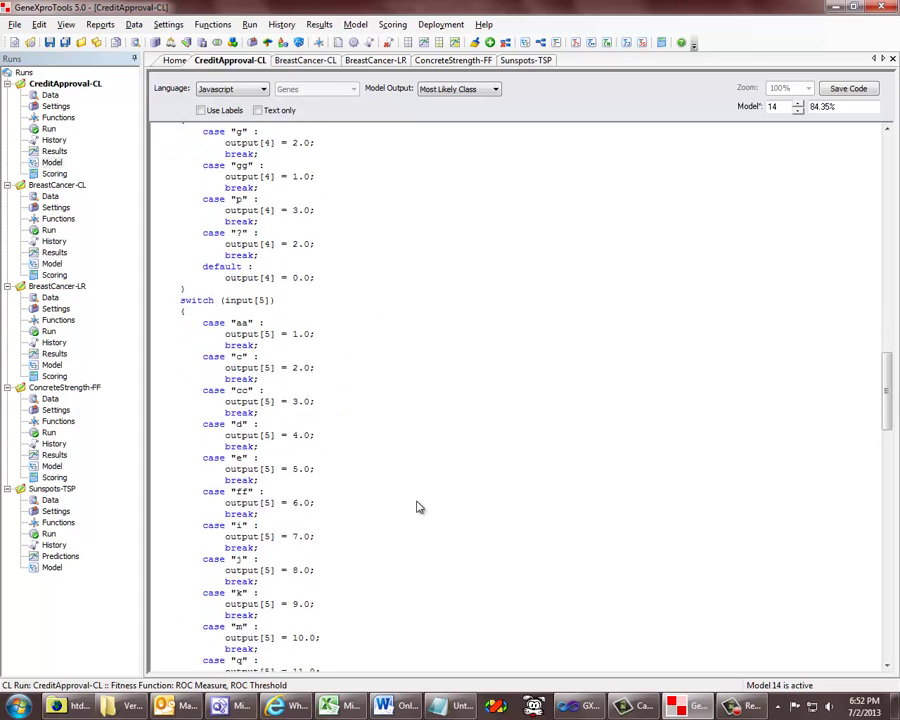
scroll(414, 504, down, 18)
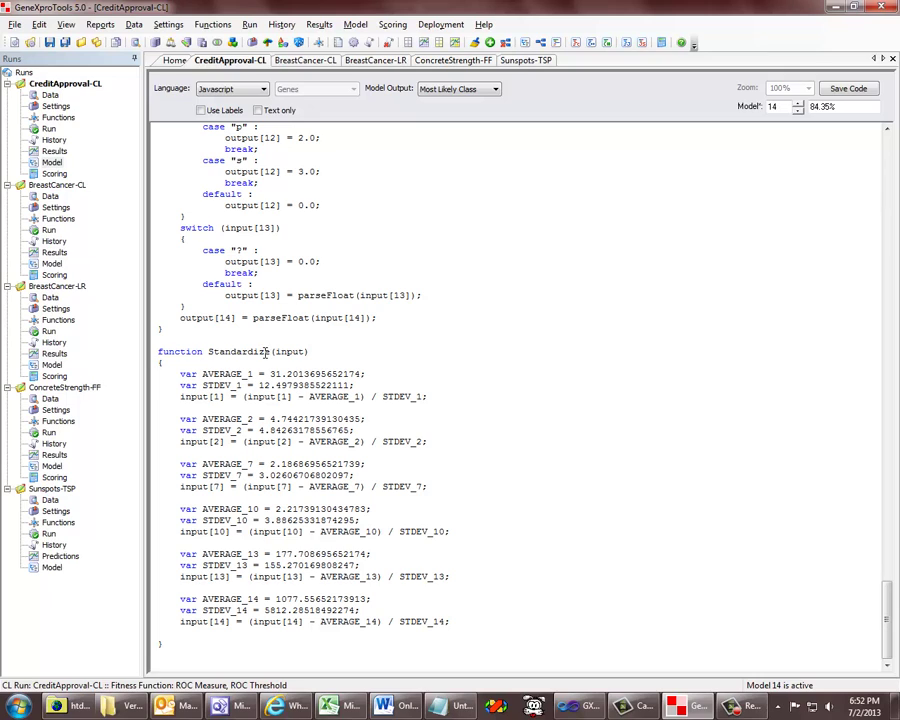
double_click(266, 352)
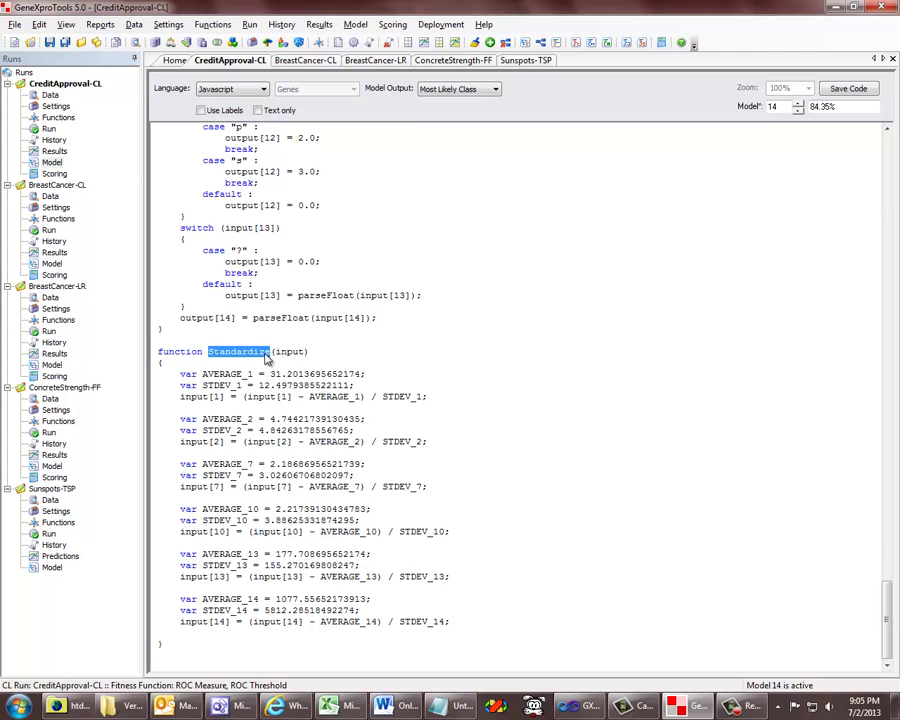
- Review the Odds/Evens, Partitions and Random Shuffle options of Dataset Partitioning for BreastCancer-CL and close without applying changes
click(49, 197)
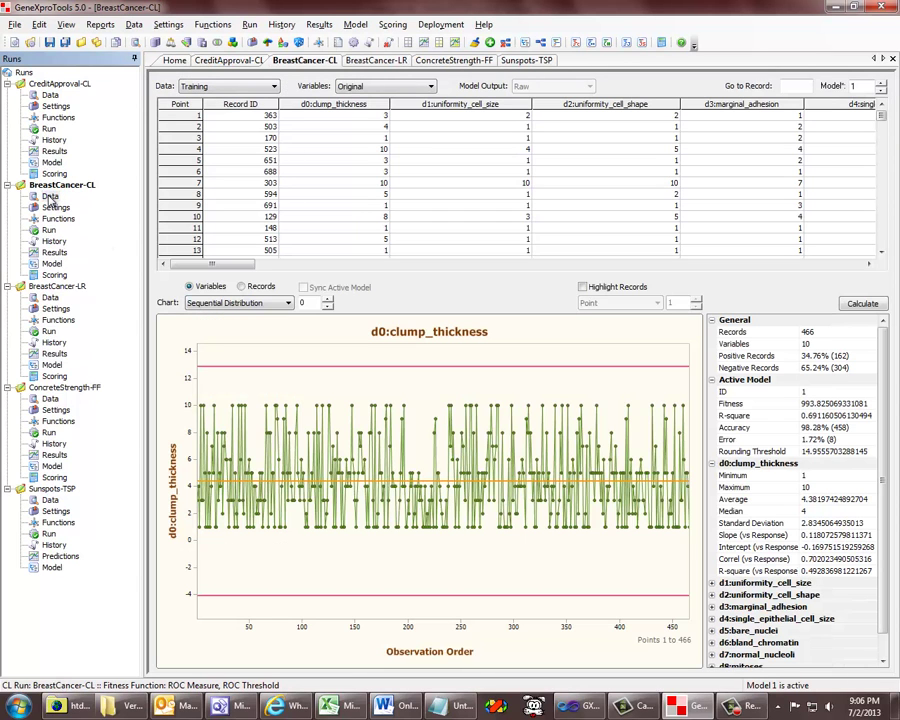
click(134, 25)
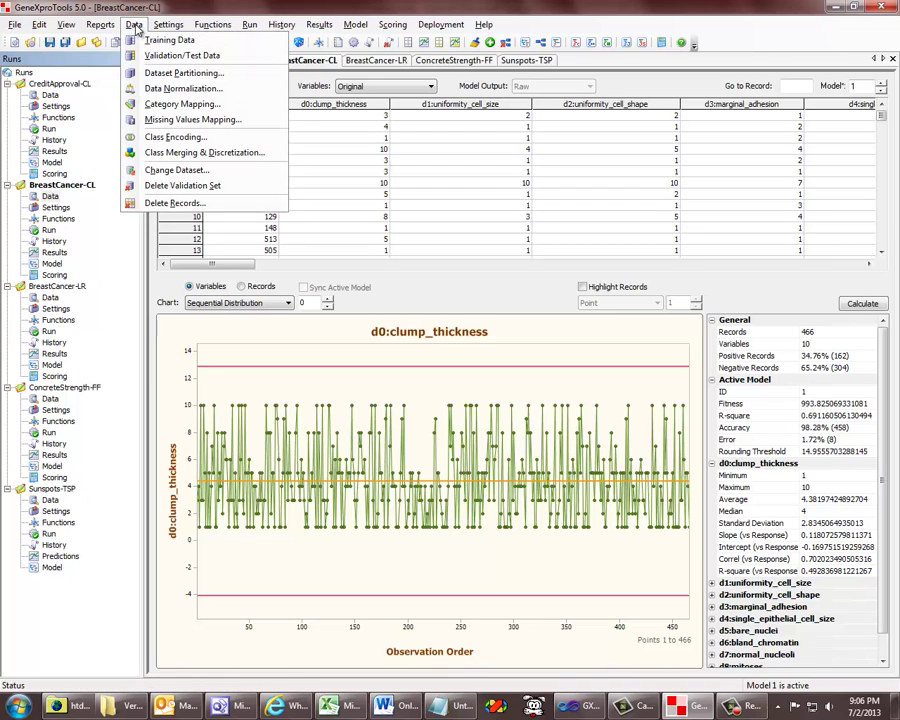
click(178, 73)
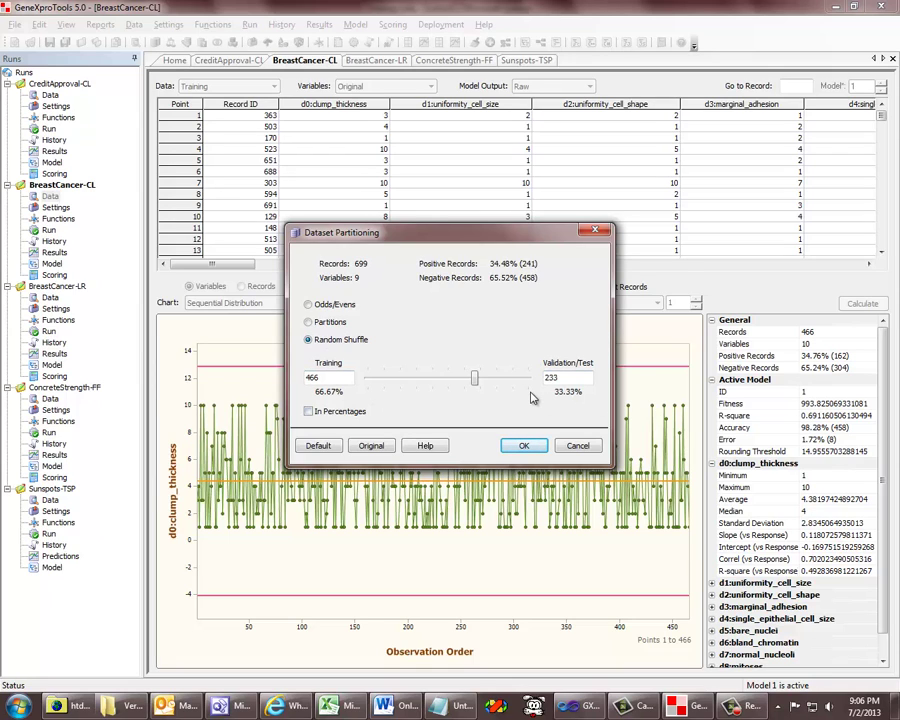
click(343, 306)
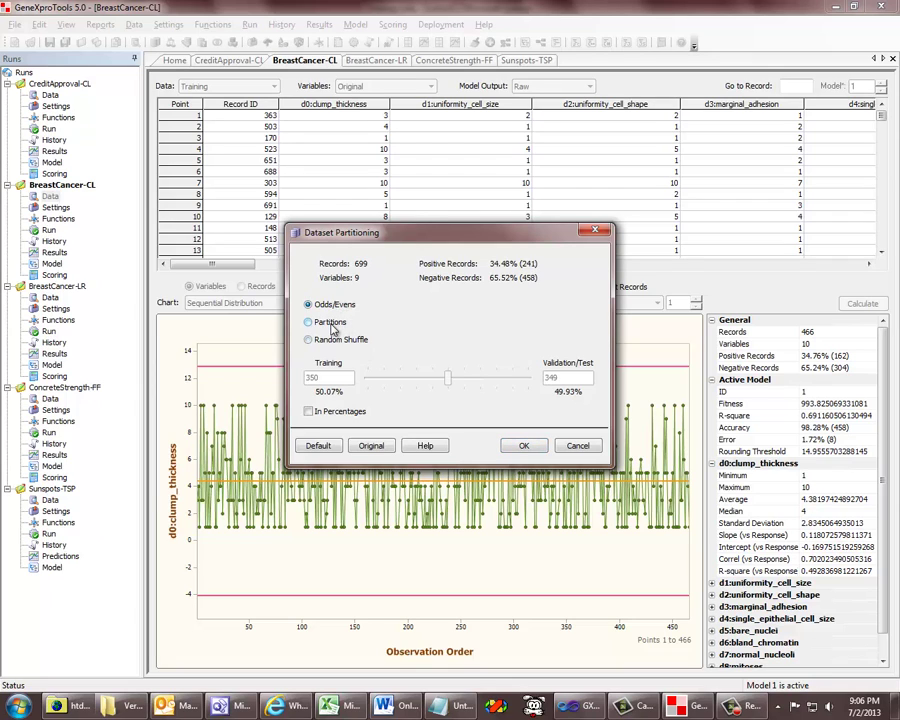
click(336, 323)
click(334, 342)
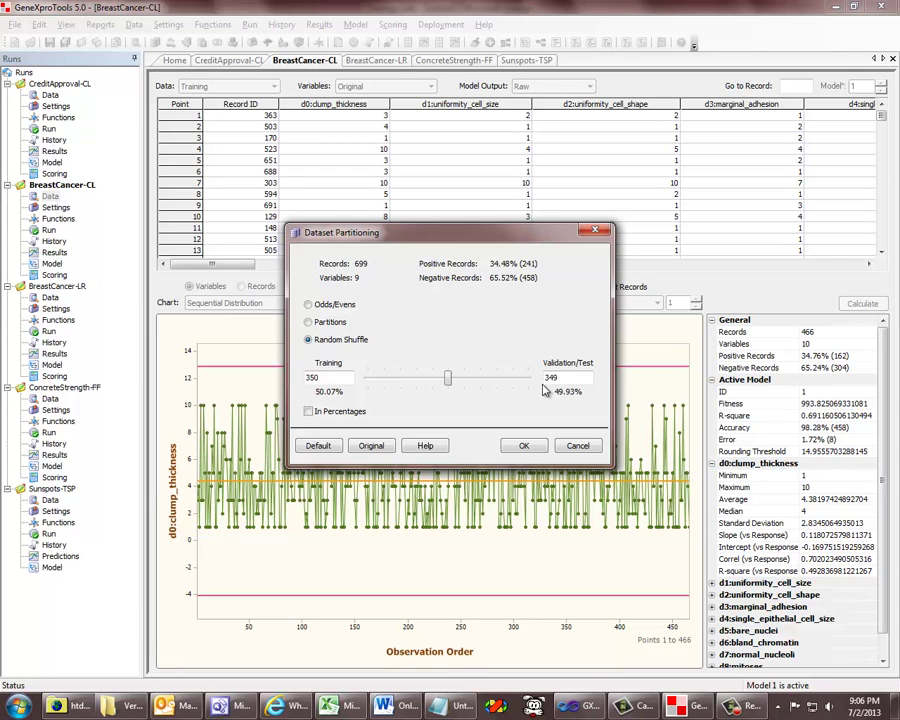
click(581, 446)
- In the BreastCancer-CL general settings, review the training sampling schemes and set the validation/test sampling to Odd Cases
click(55, 207)
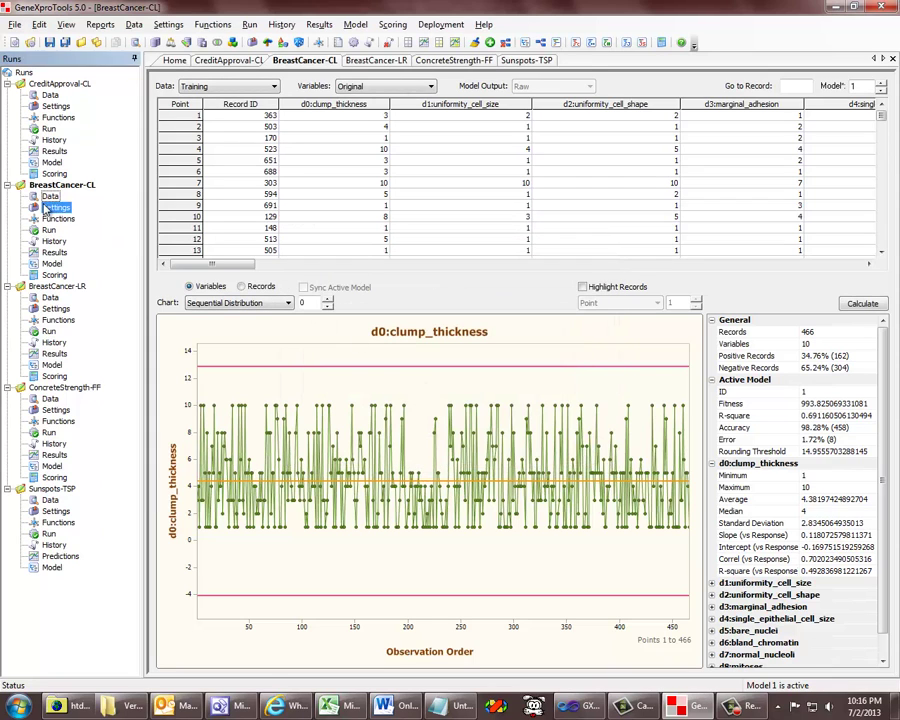
click(410, 145)
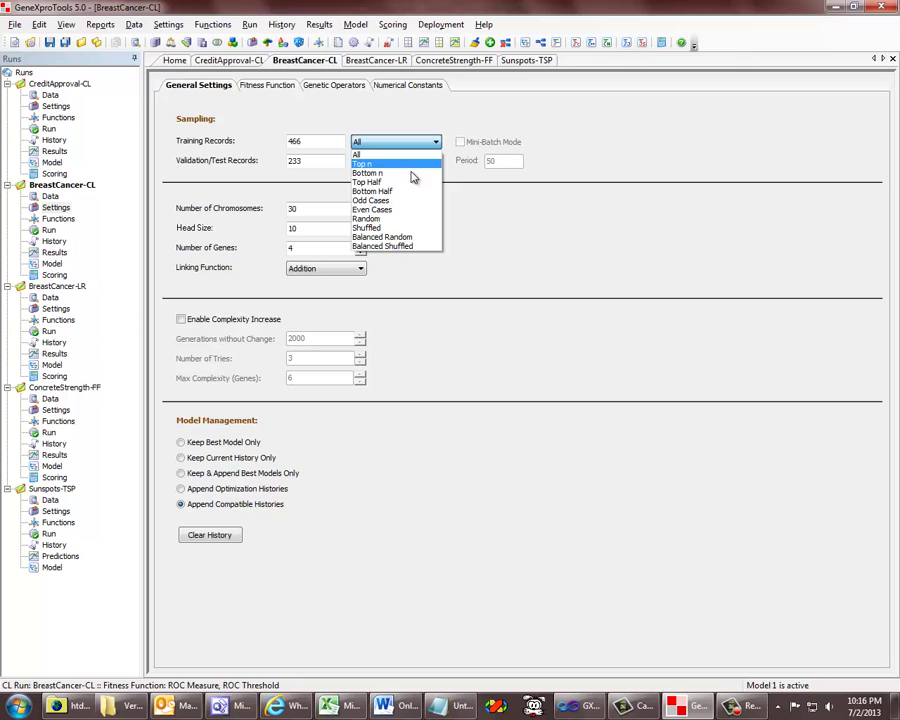
click(428, 146)
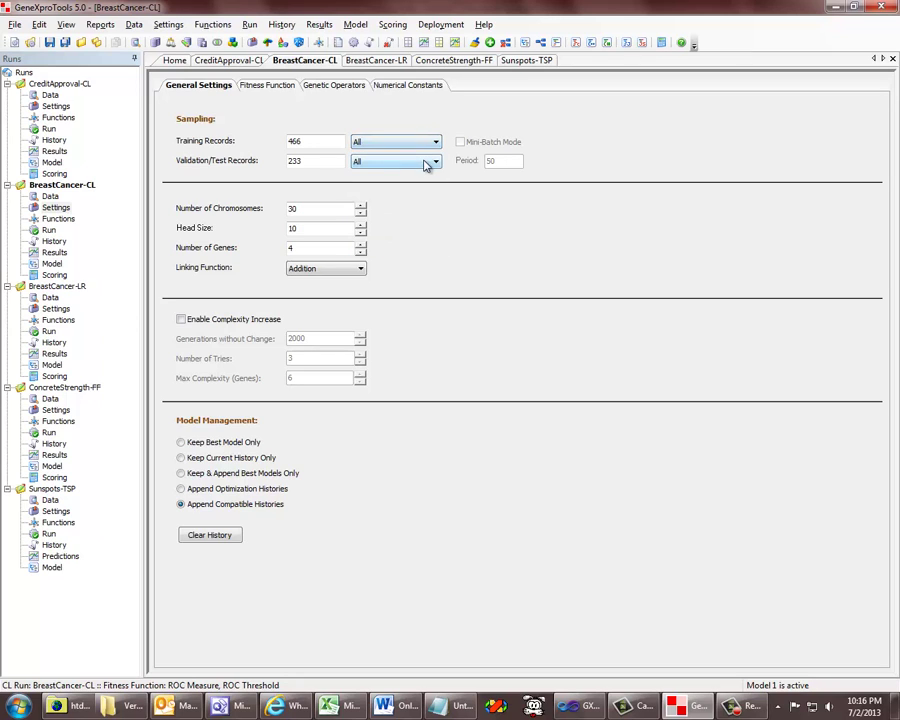
click(426, 165)
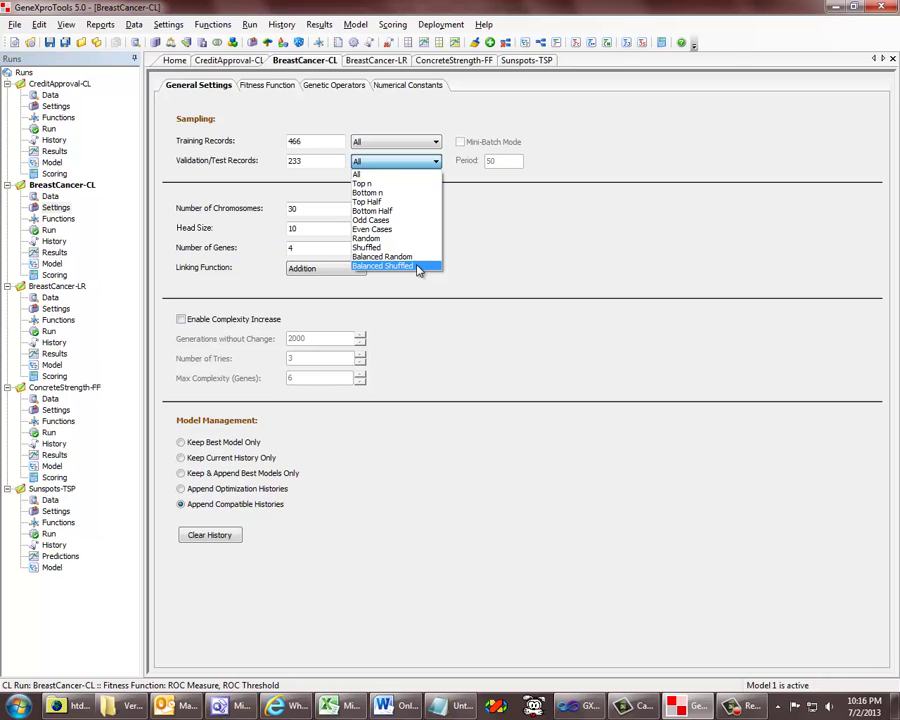
click(396, 222)
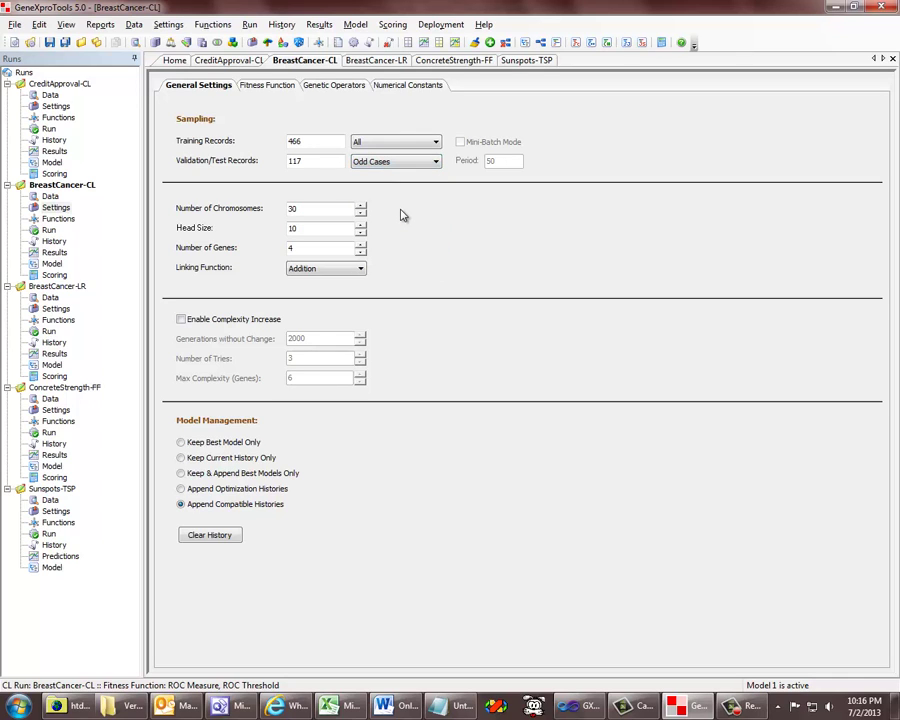
- Set the BreastCancer-CL training records sampling to Random and enable Mini-Batch Mode
click(418, 145)
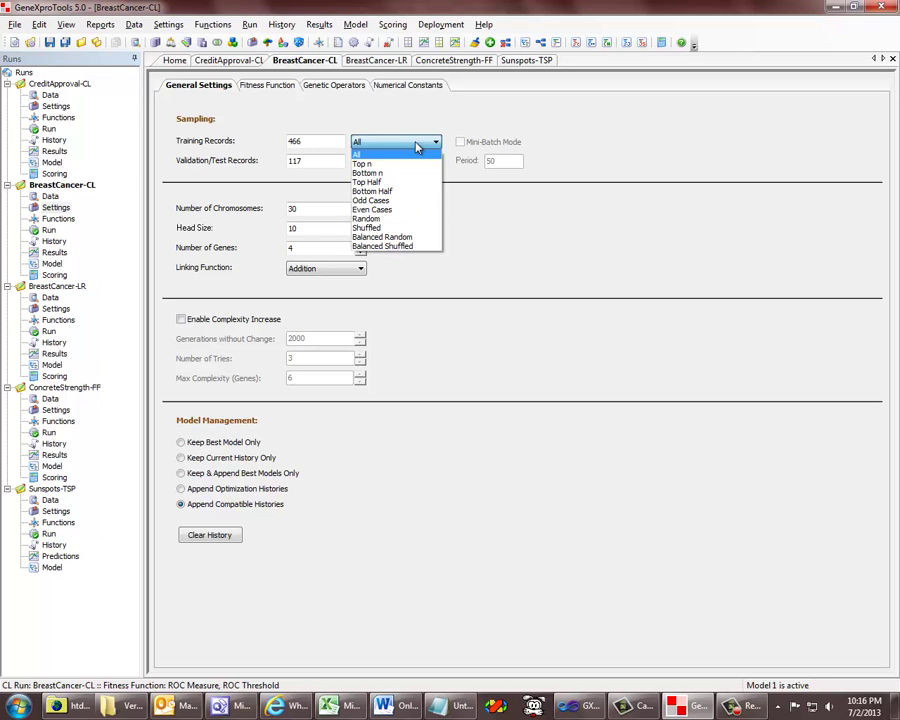
click(382, 220)
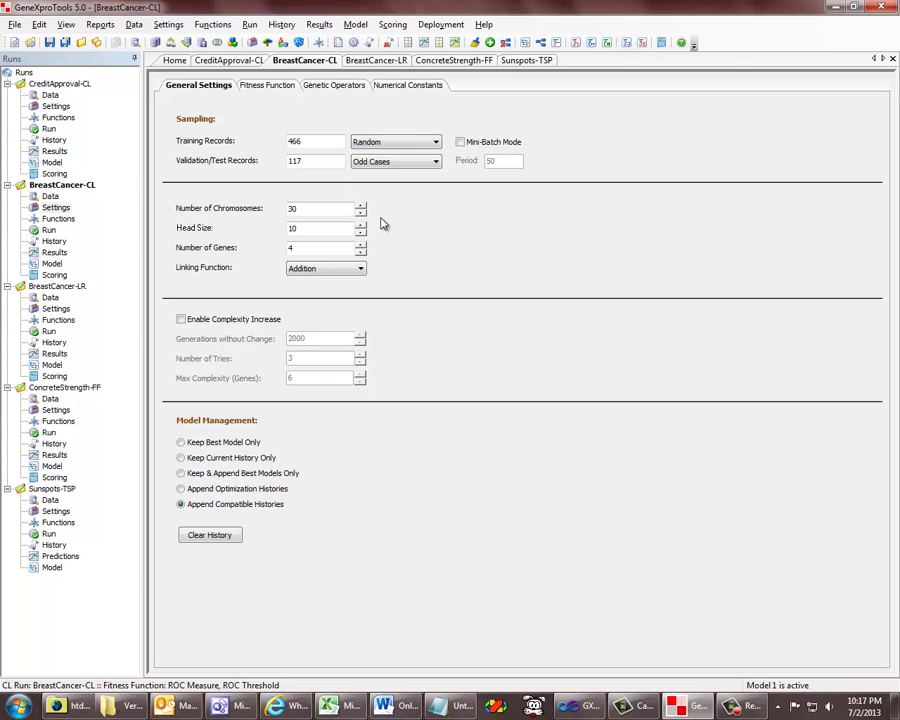
click(460, 142)
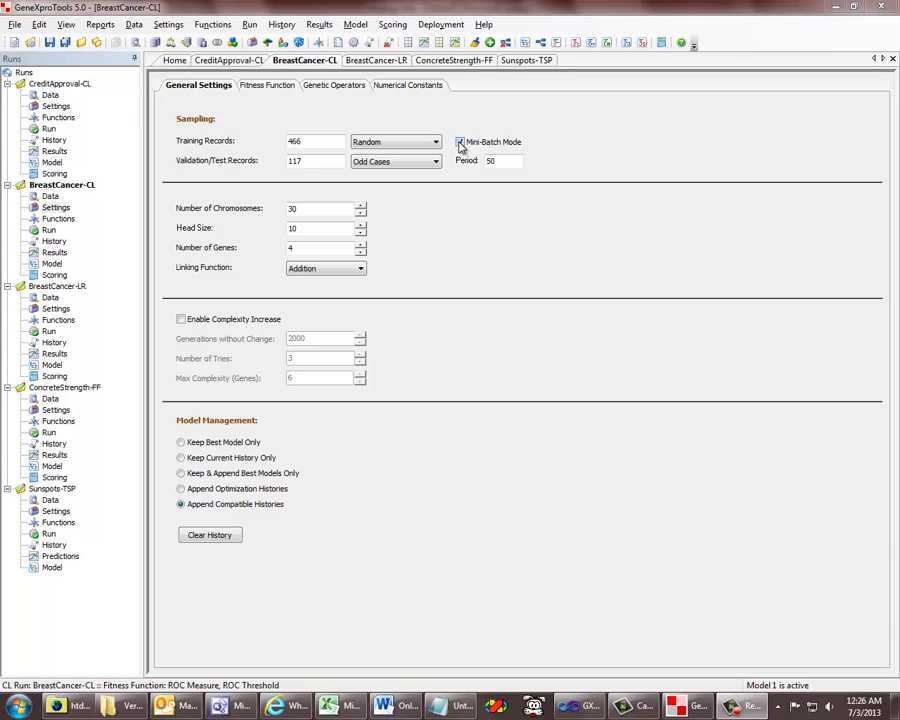
- Examine the sequential distribution charts of the original BreastCancer-CL variables from d0:clump_thickness through d4:single_epithelial_cell_size
click(52, 198)
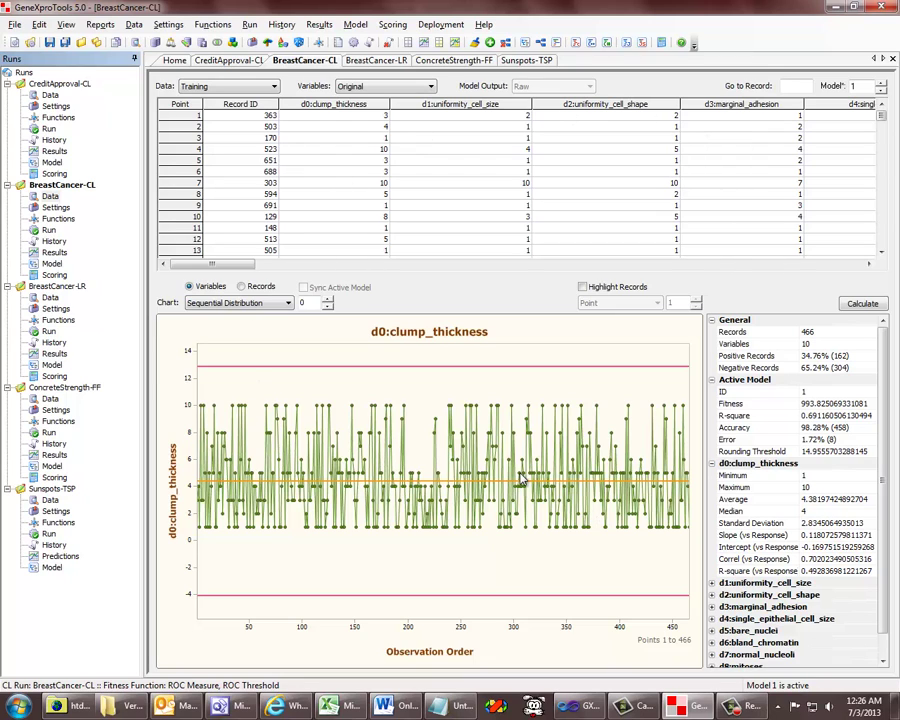
click(418, 91)
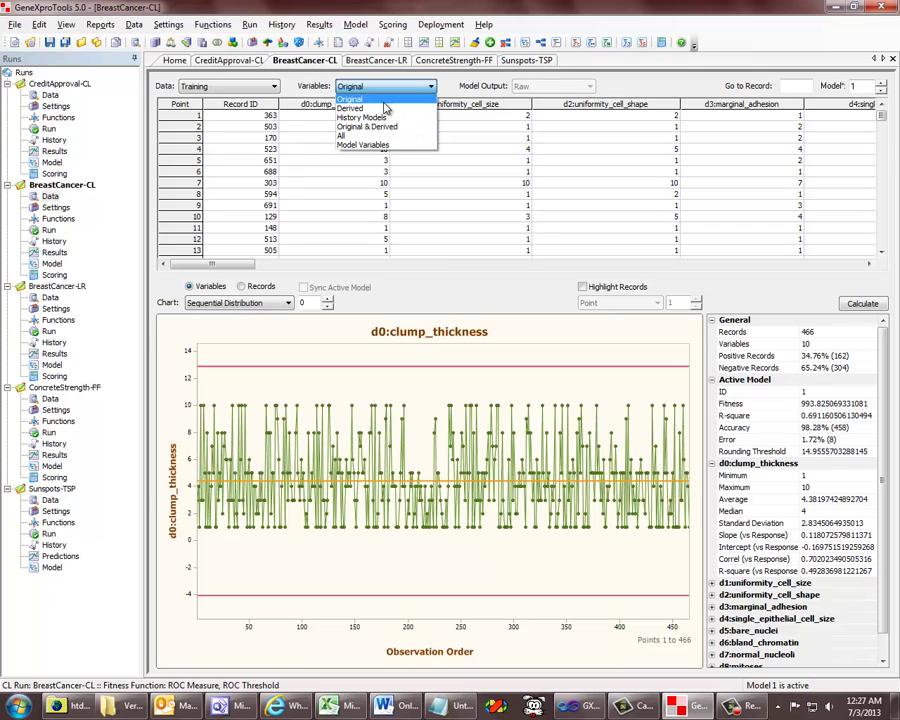
click(384, 100)
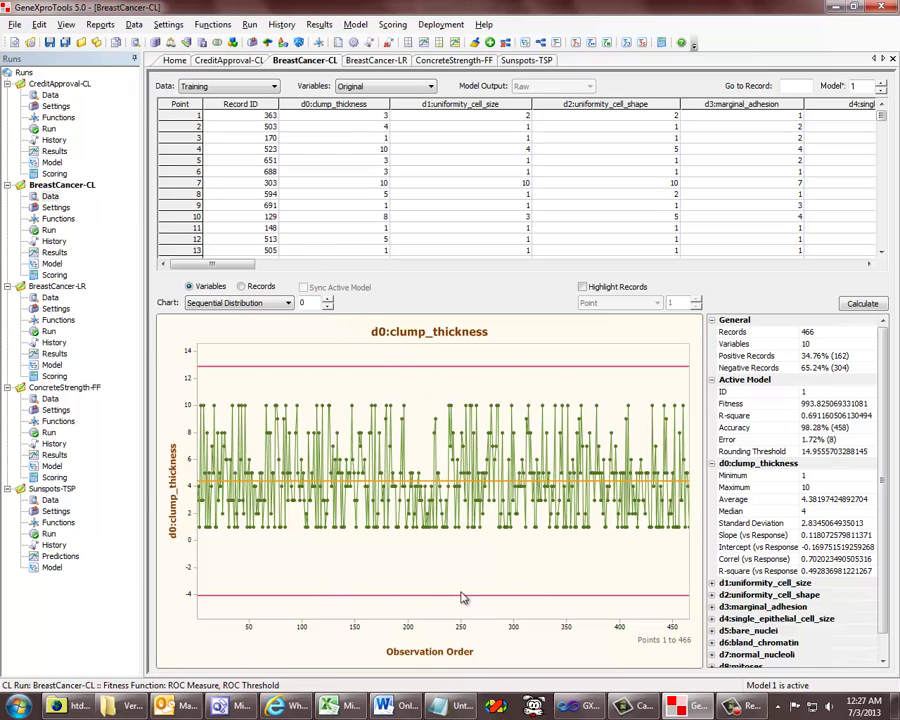
click(327, 299)
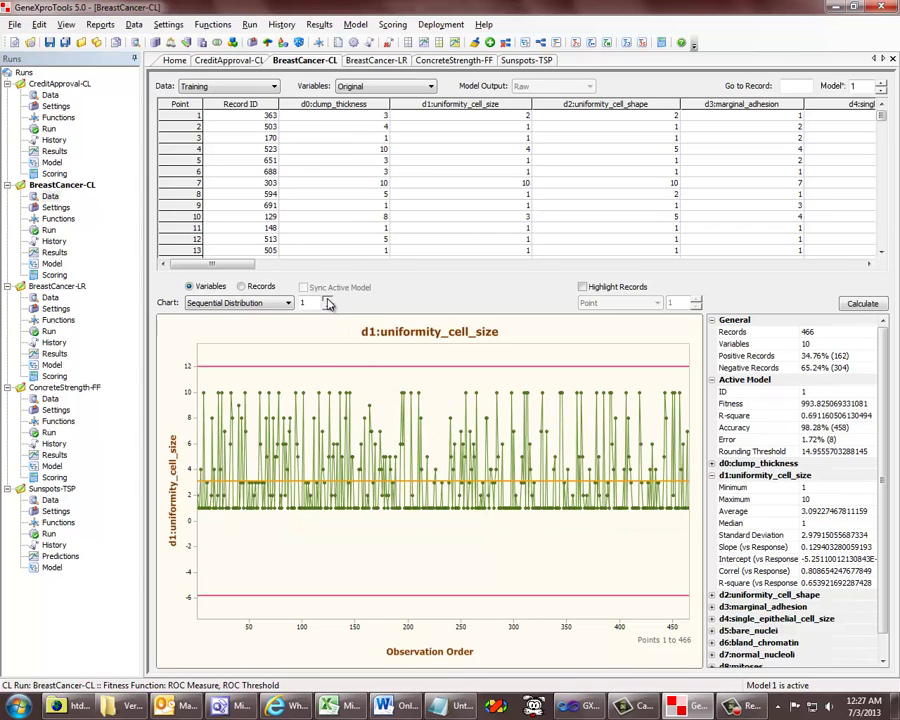
click(327, 299)
click(327, 299)
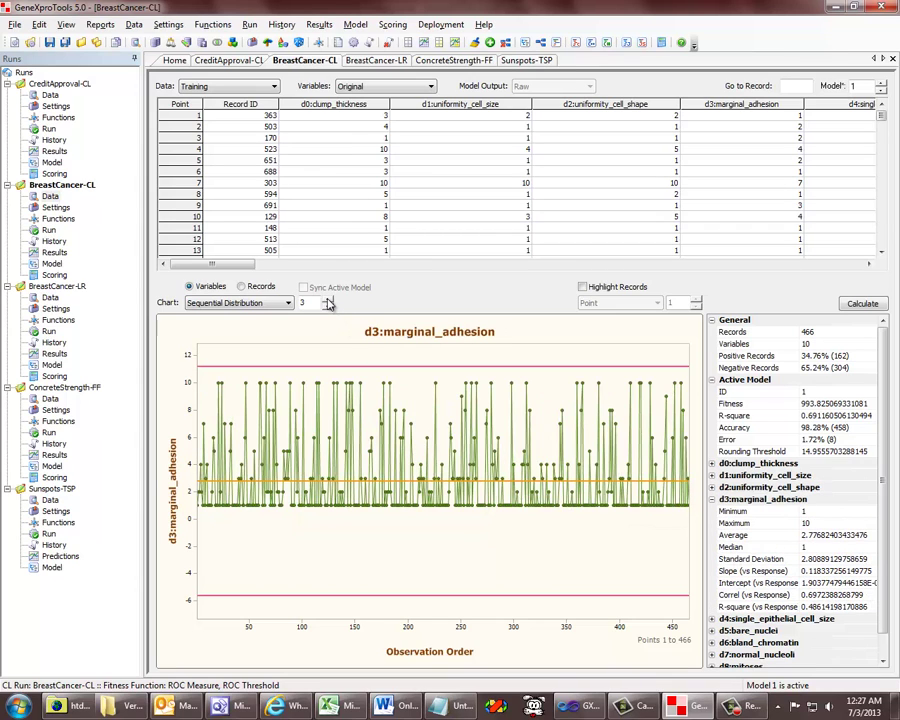
click(327, 299)
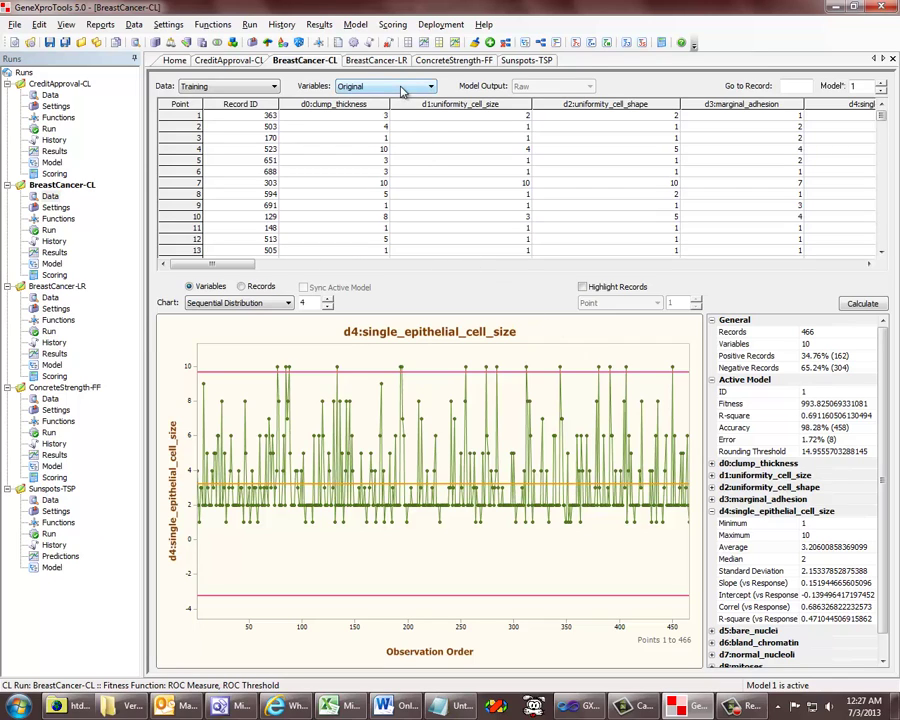
- Show only the model variables in the BreastCancer-CL data and examine their Variable Importance in the Statistics chart
click(403, 91)
click(376, 146)
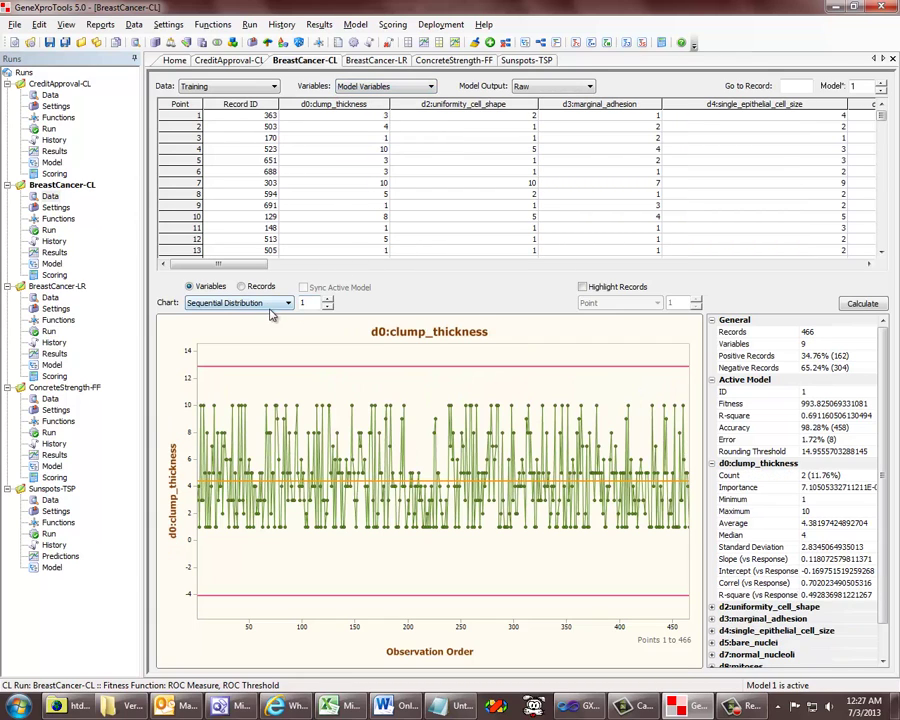
click(268, 304)
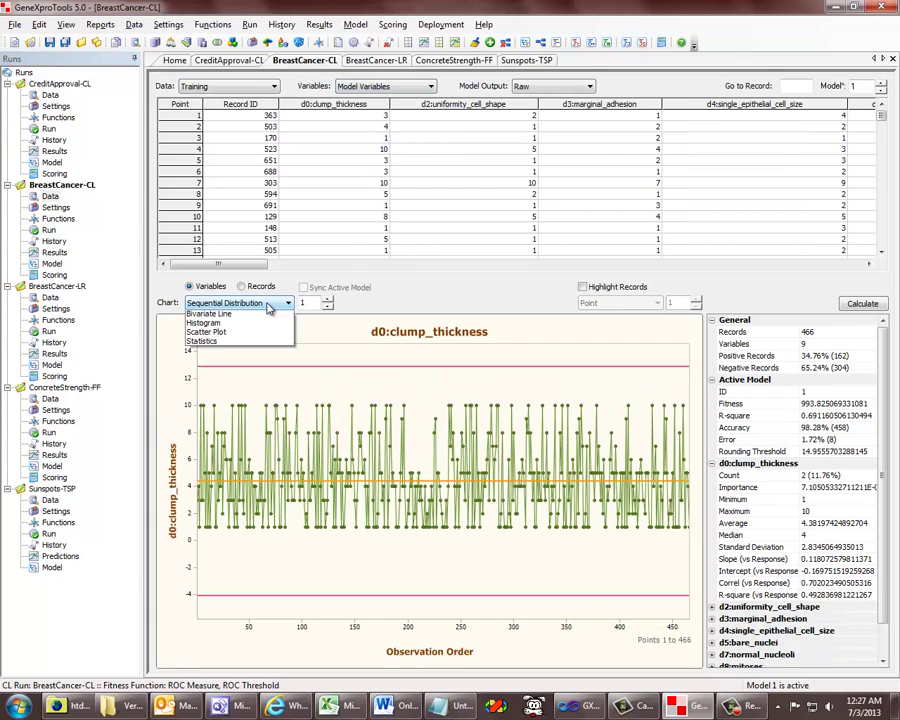
click(226, 355)
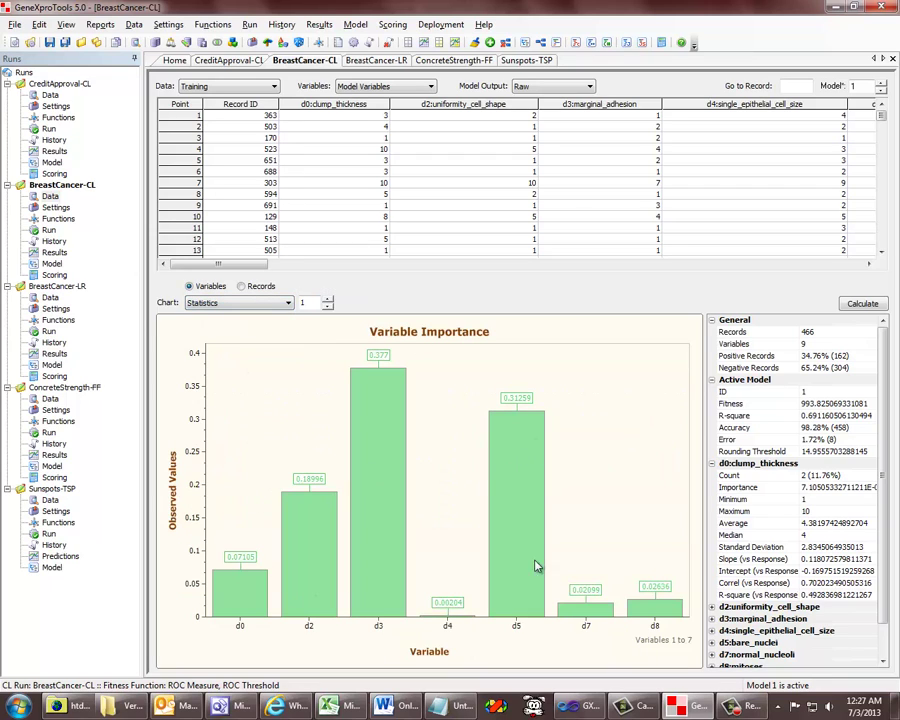
mouse_move(532, 472)
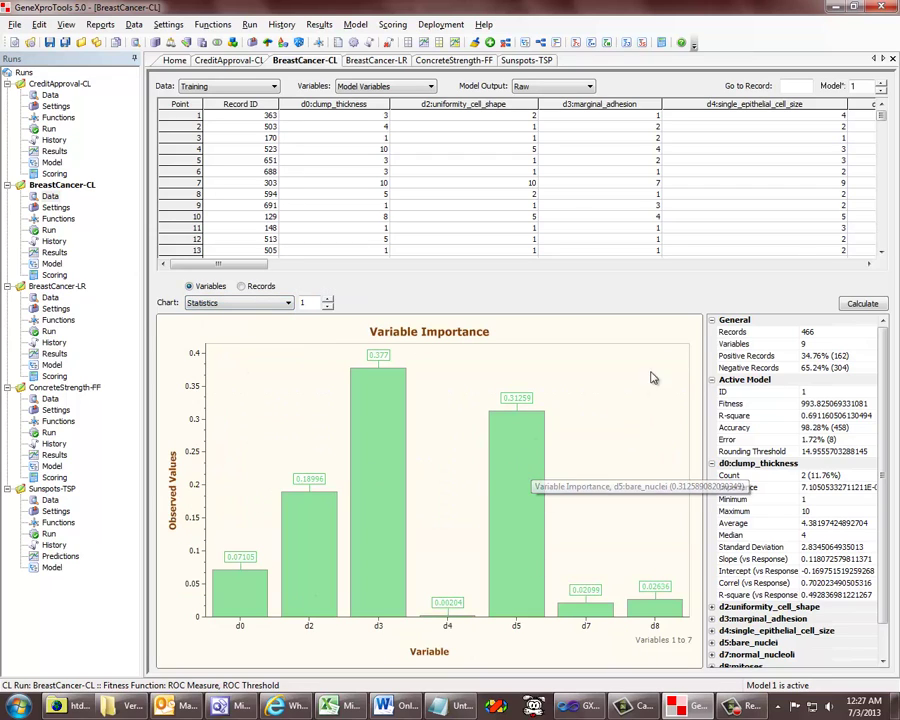
- Step the active model up to model 7 to compare the Variable Importance charts of the models
click(881, 86)
click(881, 86)
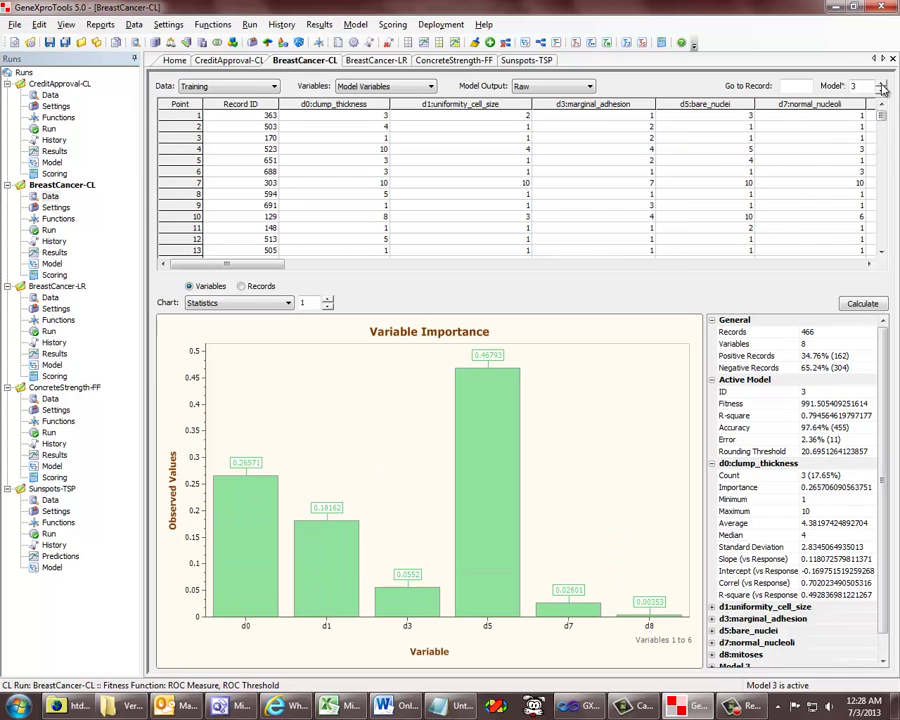
click(881, 86)
click(881, 86)
click(881, 86)
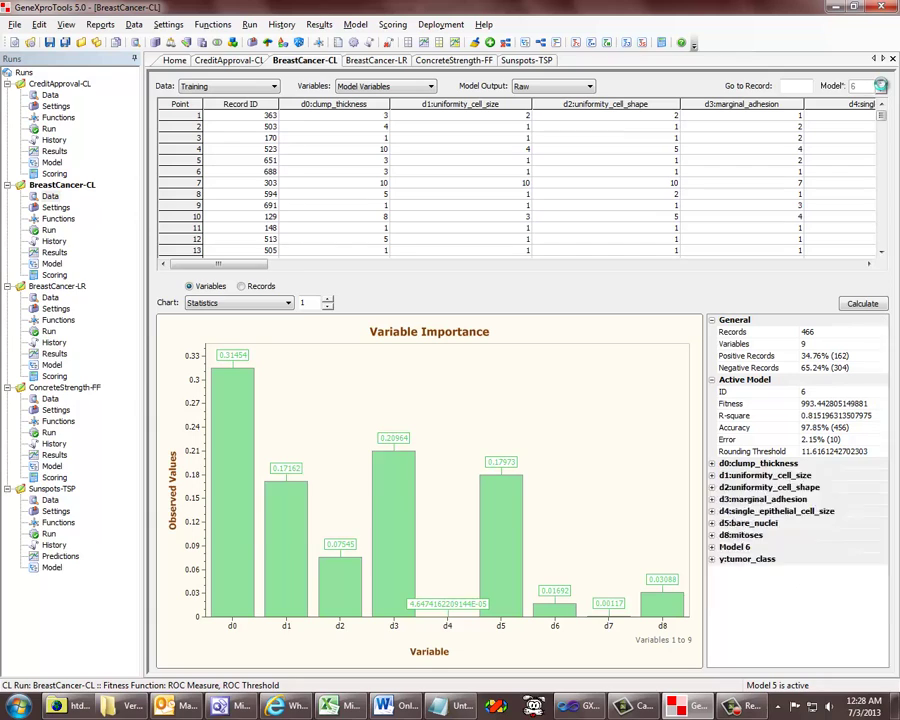
click(881, 86)
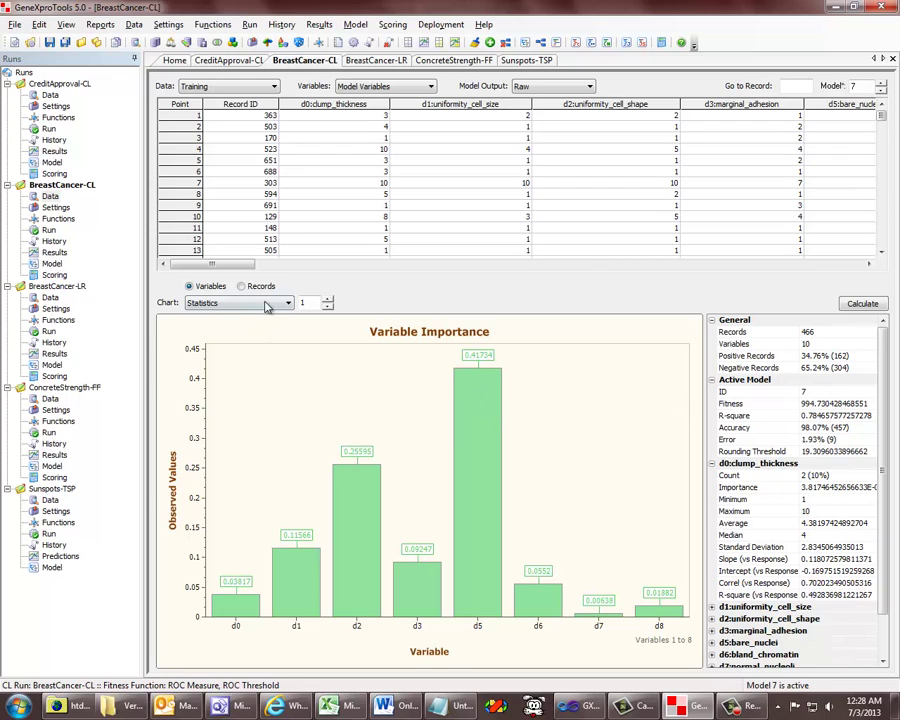
- Show the history models in the data table and examine their output histograms from Model 1 through Model 4
click(416, 90)
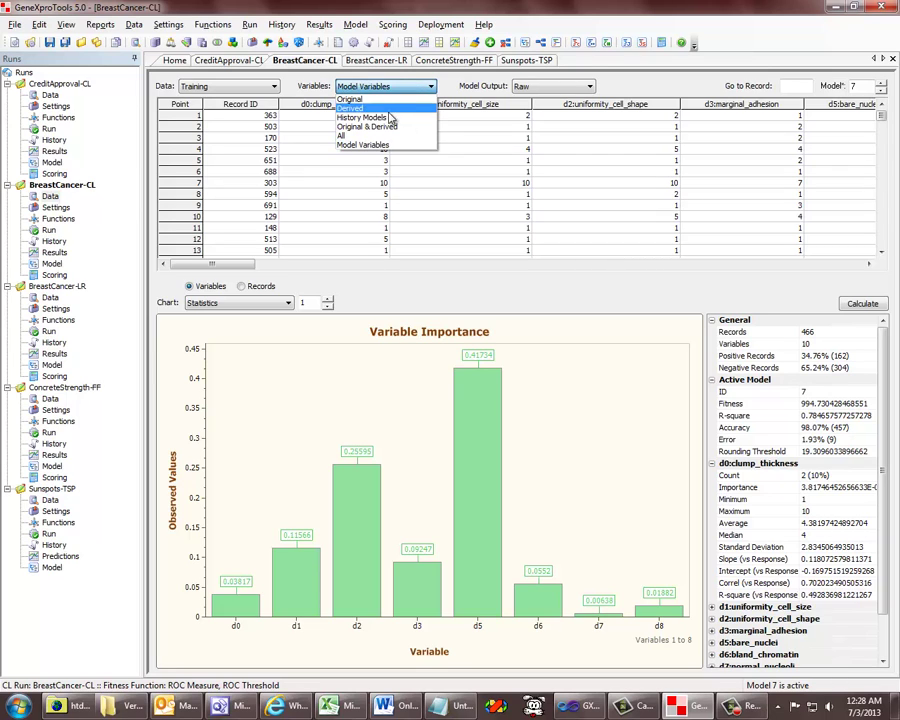
click(388, 119)
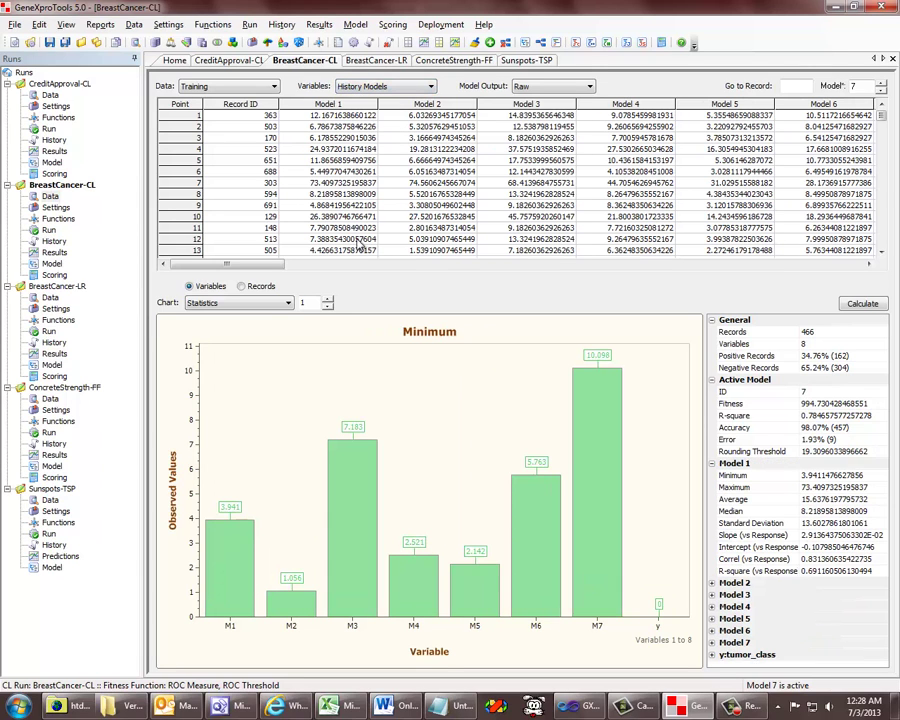
click(254, 308)
click(221, 333)
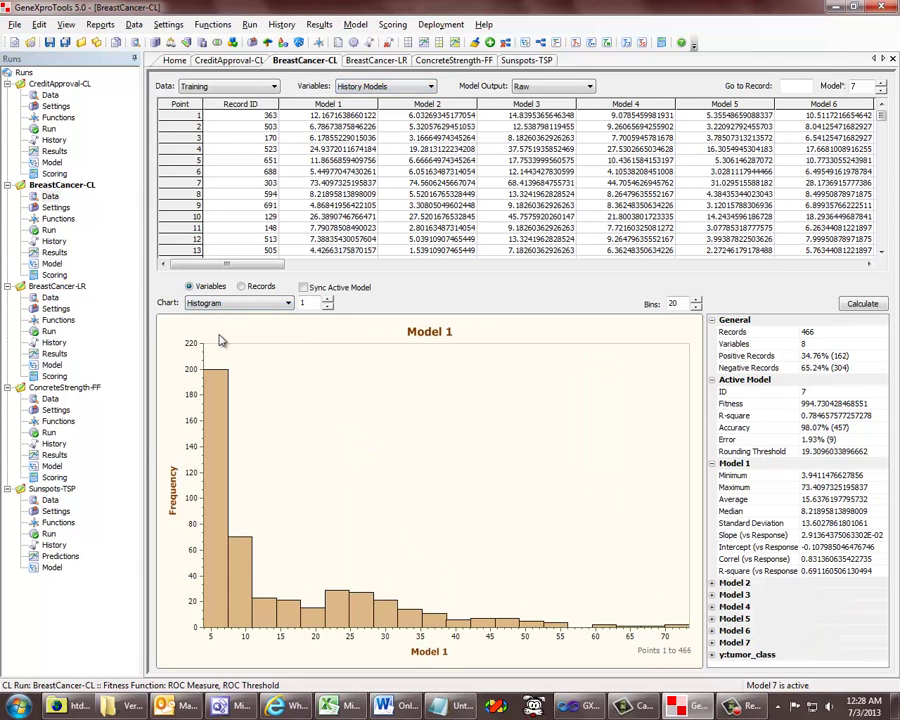
click(328, 300)
click(328, 300)
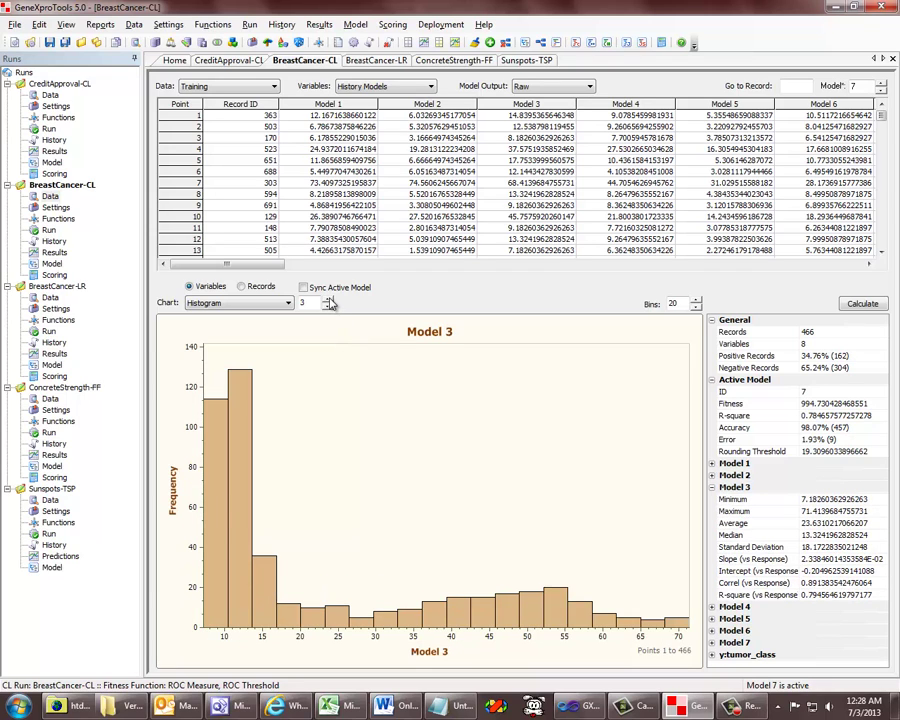
click(328, 300)
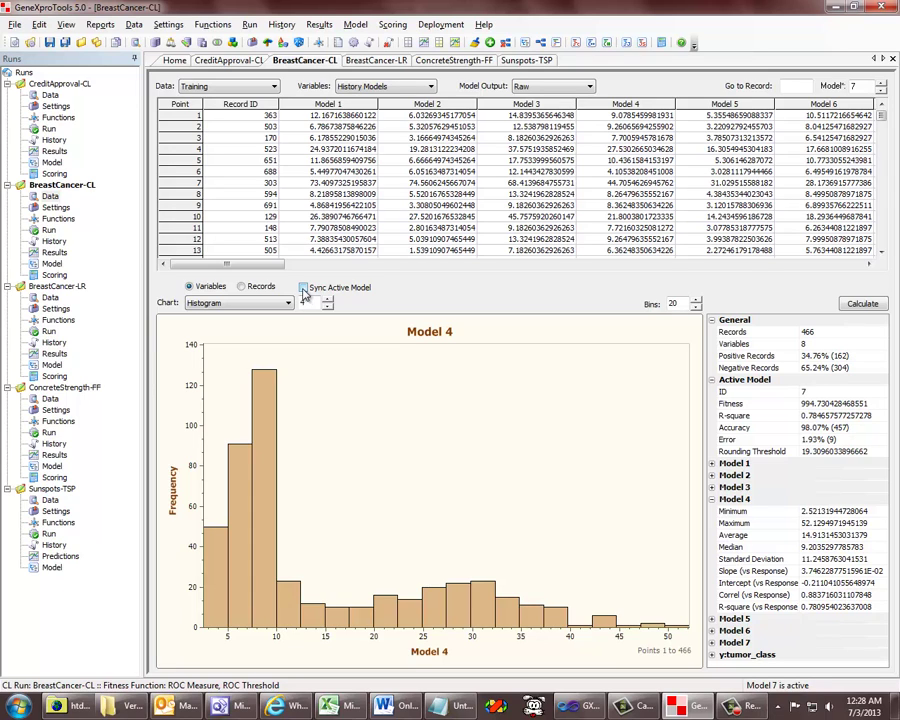
- Sync the active model with the histogram, step it to Model 5, and set the model output to Probability[1]
click(303, 288)
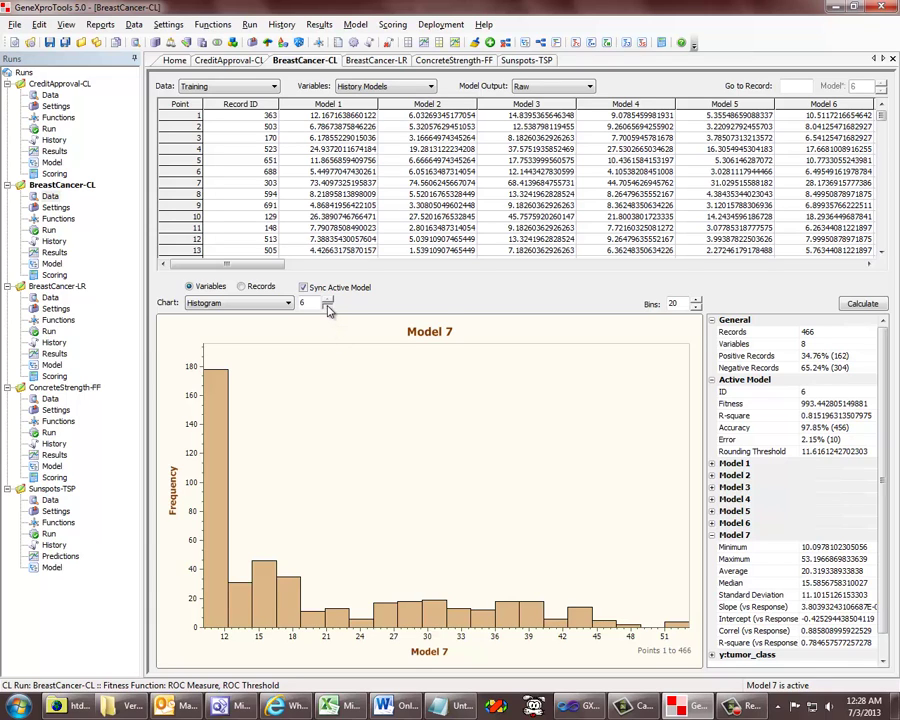
click(328, 309)
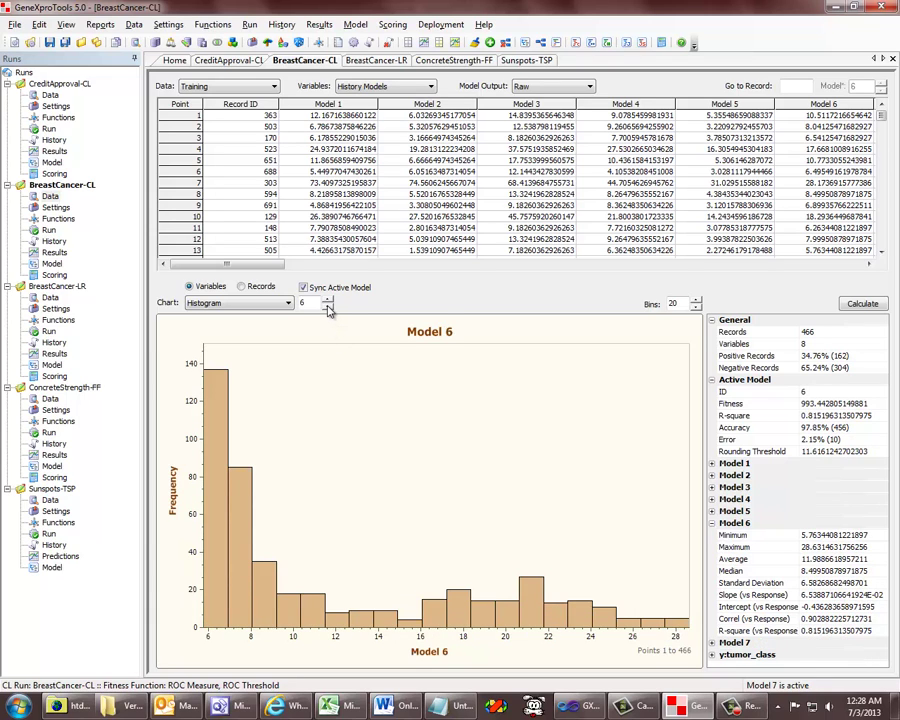
click(576, 88)
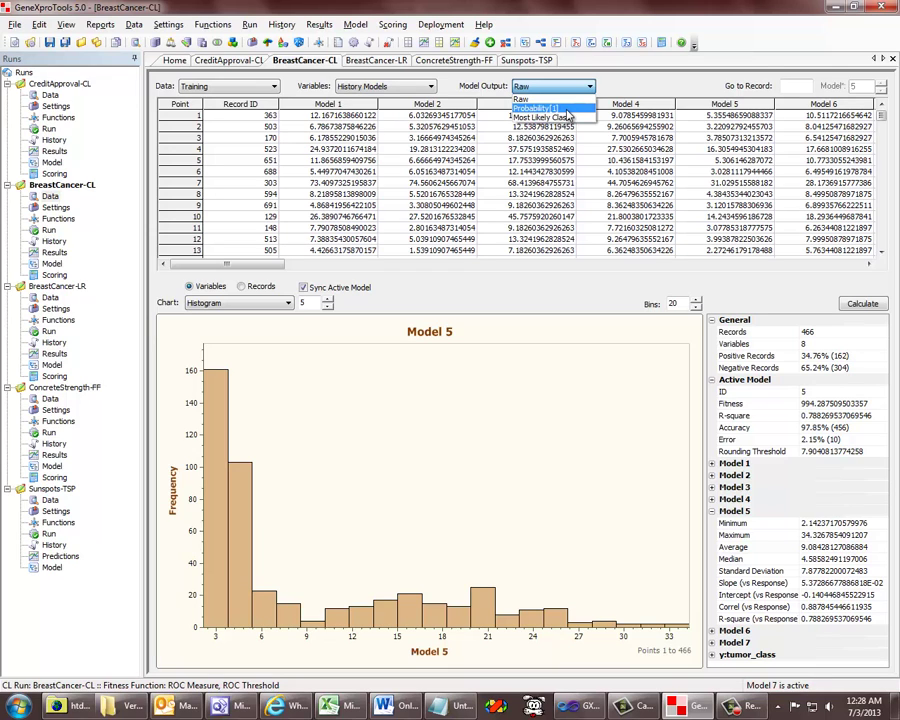
click(566, 112)
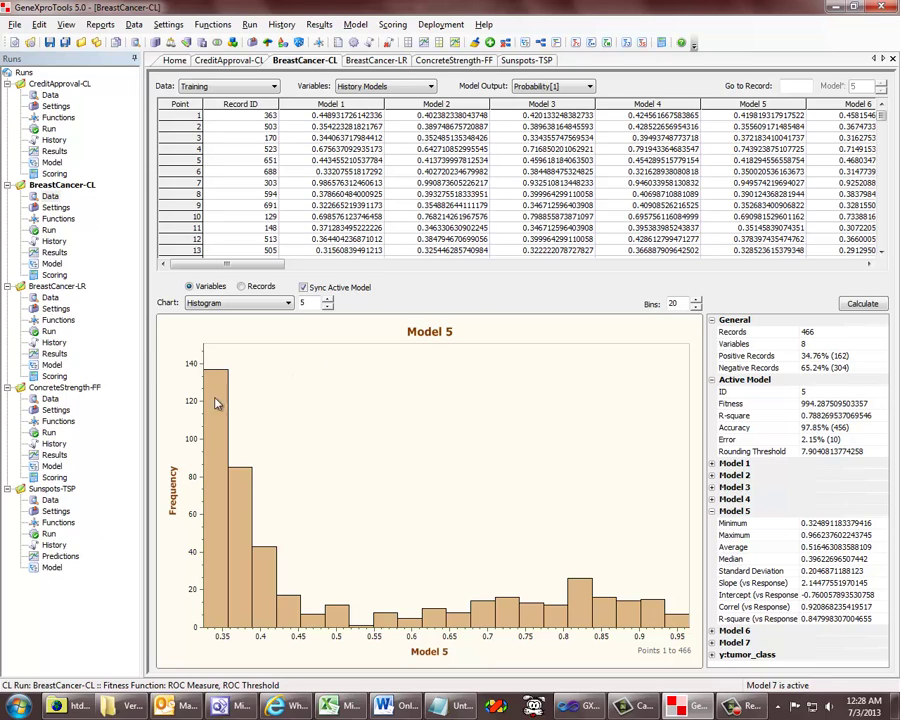
- Step the synced output histogram back to Model 4
click(328, 307)
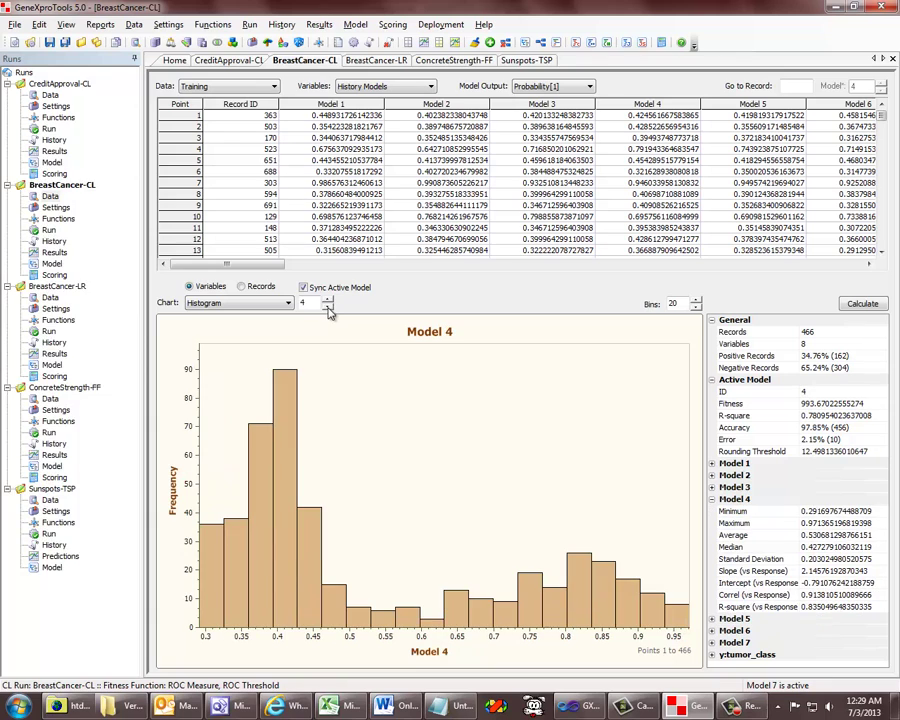
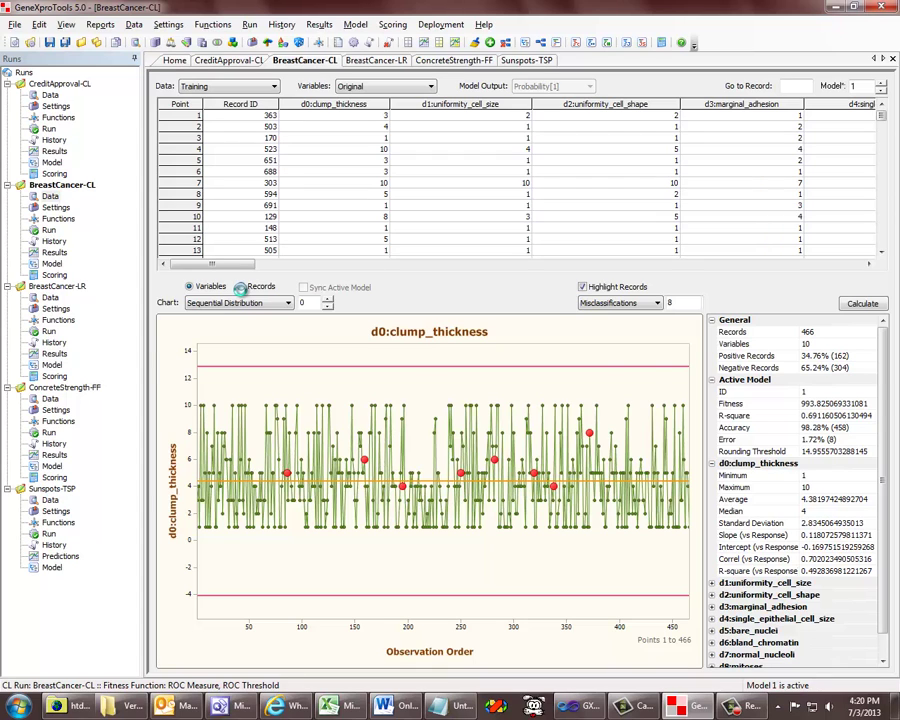
- Switch the Sequential Distribution chart from variables to records and browse the training records from Point 1 to Point 12 against the centroids
click(241, 287)
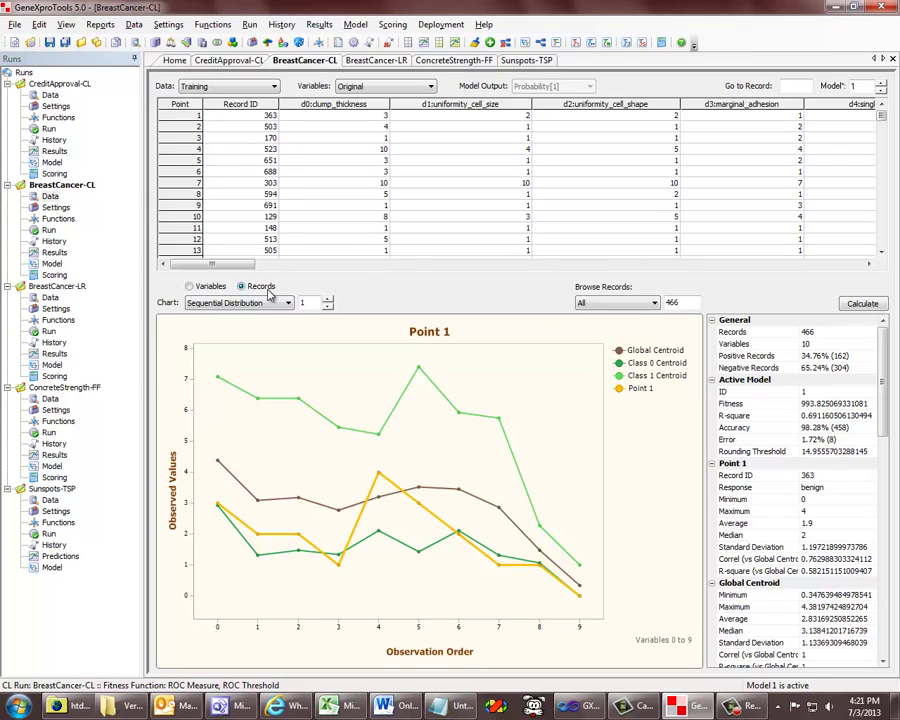
click(328, 299)
click(328, 299)
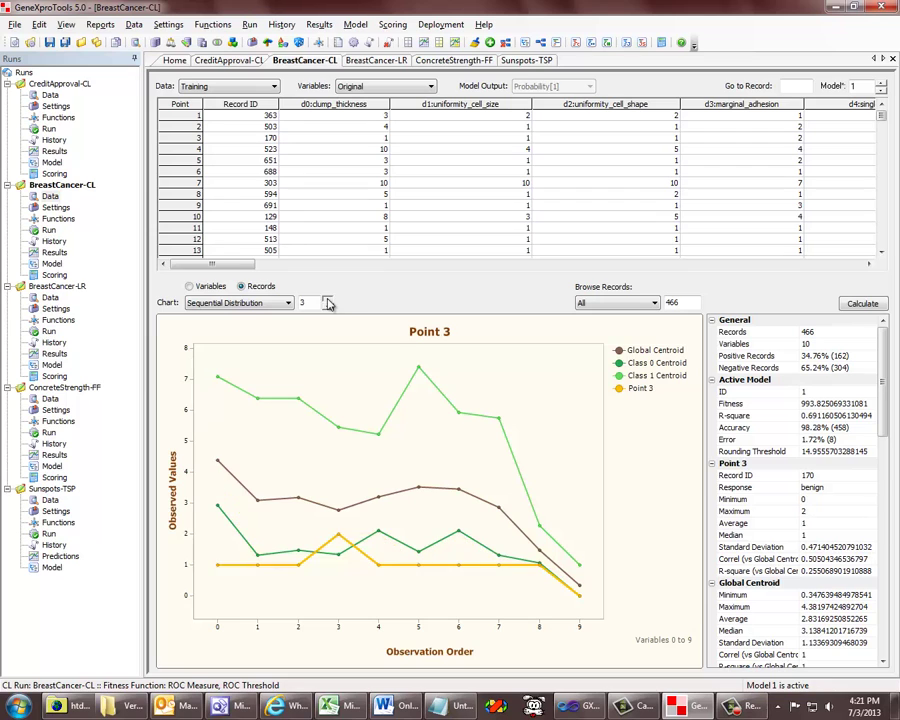
click(328, 299)
click(328, 299)
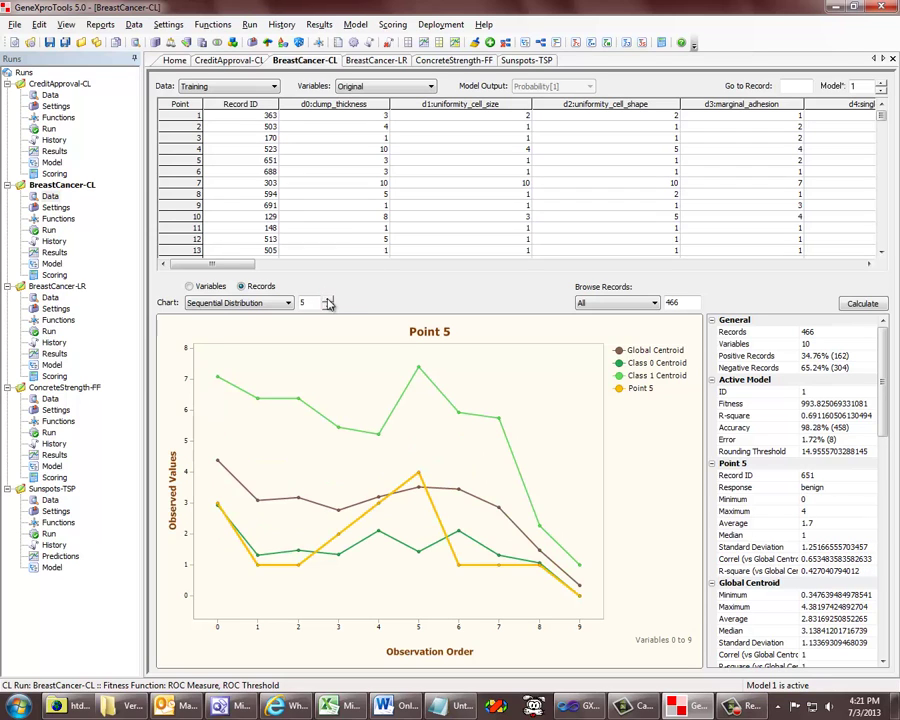
click(328, 299)
click(328, 299)
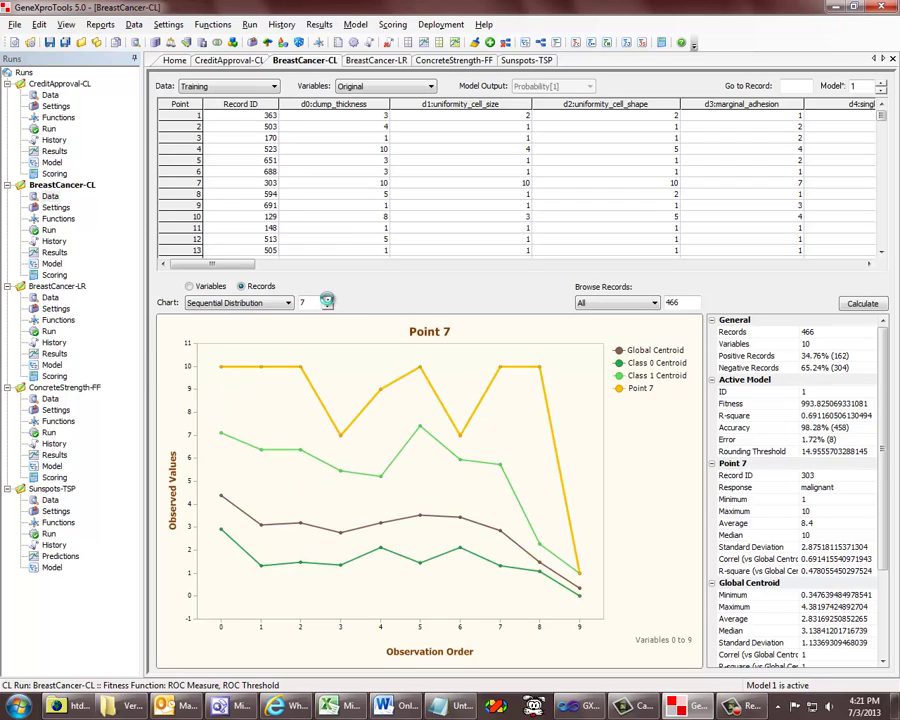
click(328, 299)
click(328, 299)
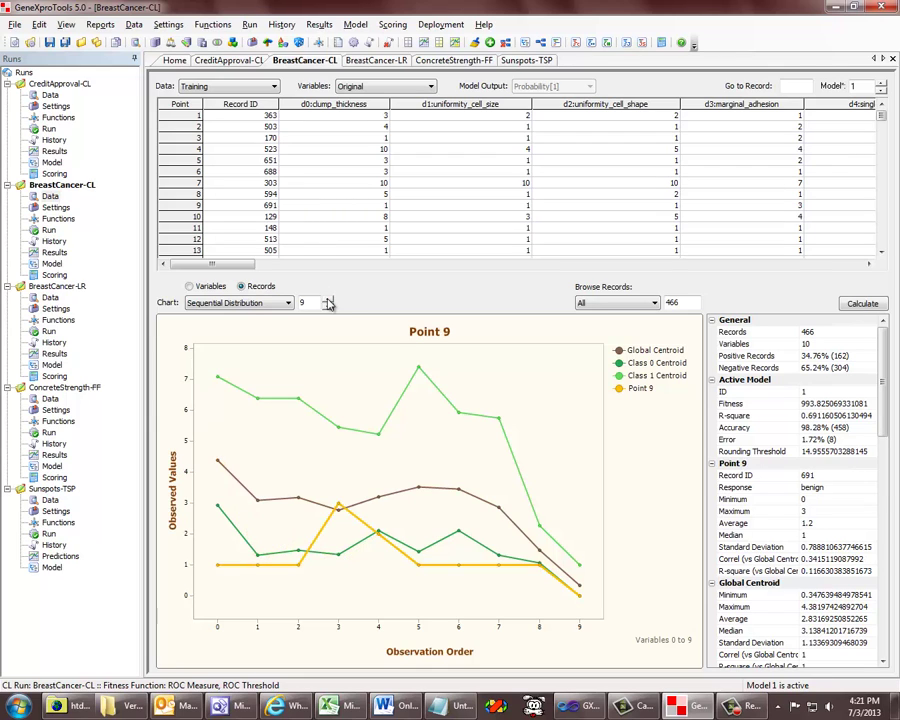
click(328, 299)
click(328, 299)
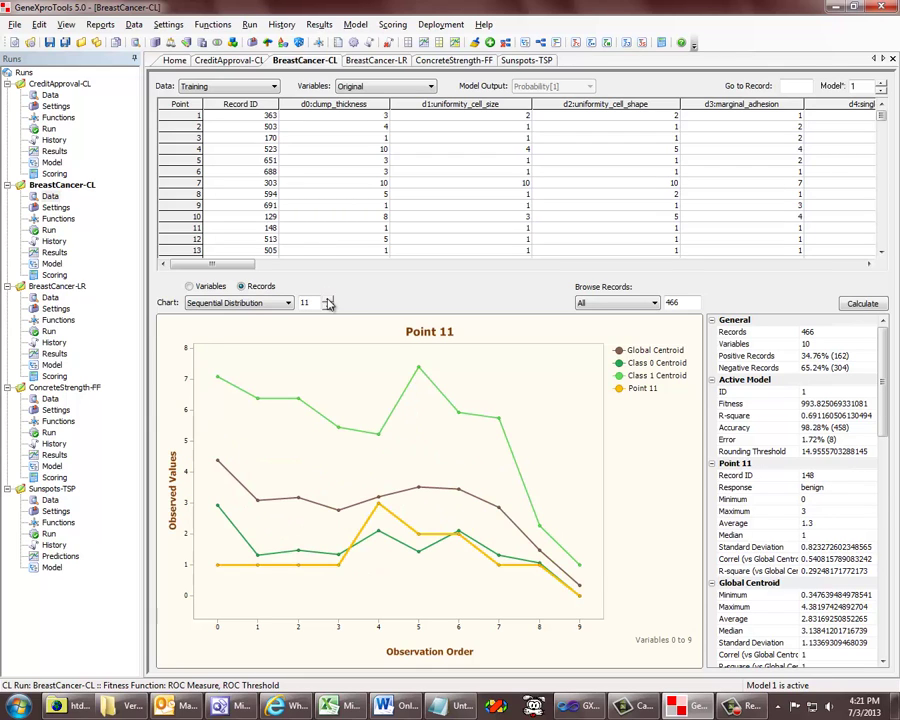
click(328, 299)
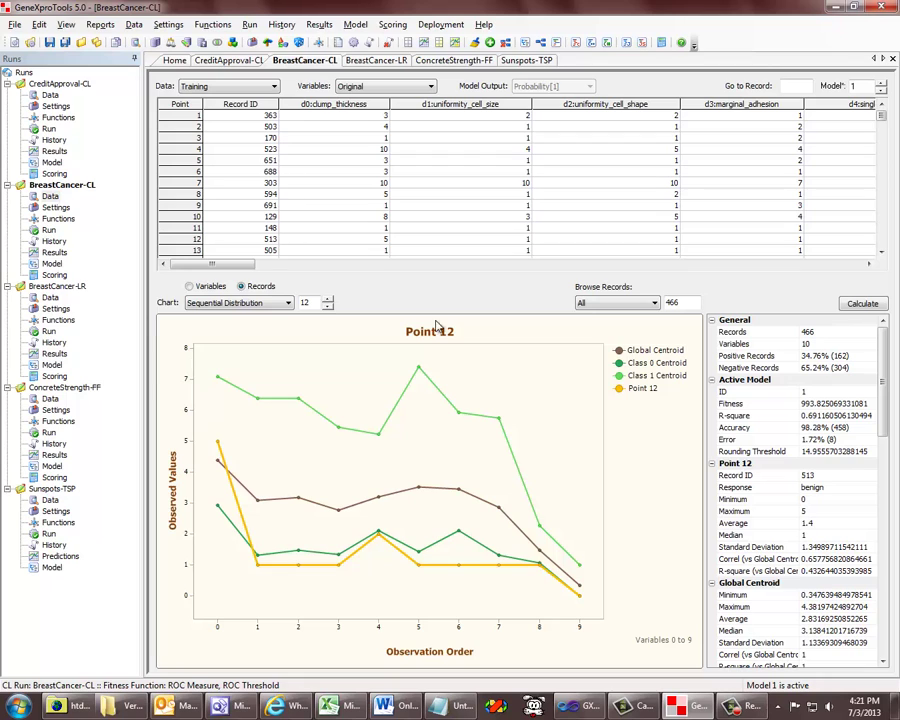
- Limit the browsed records to Misclassifications and examine their charts from Point 1 through Point 7
click(642, 306)
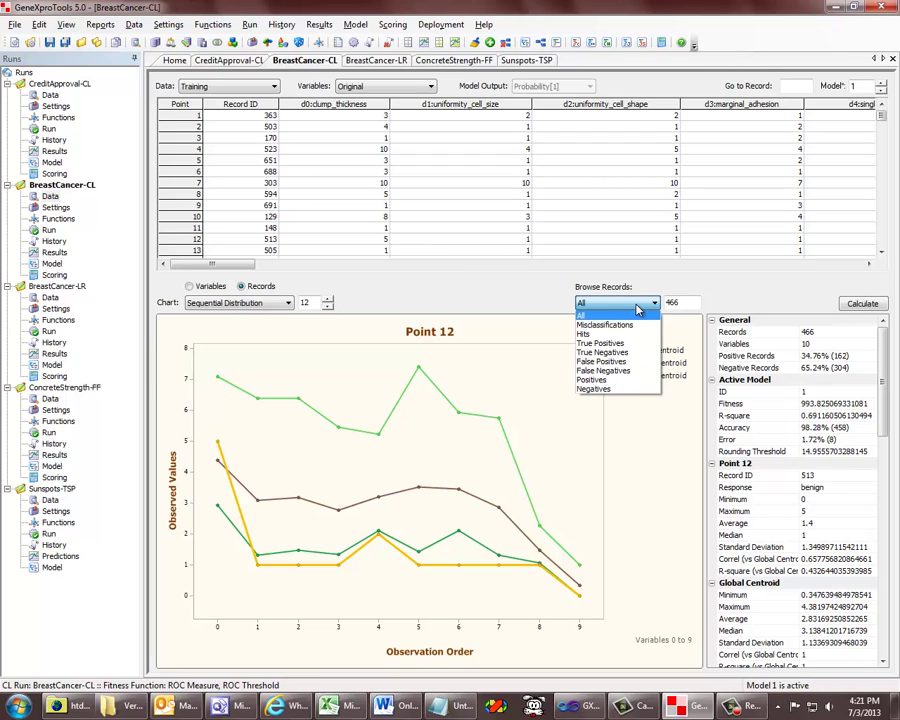
click(630, 324)
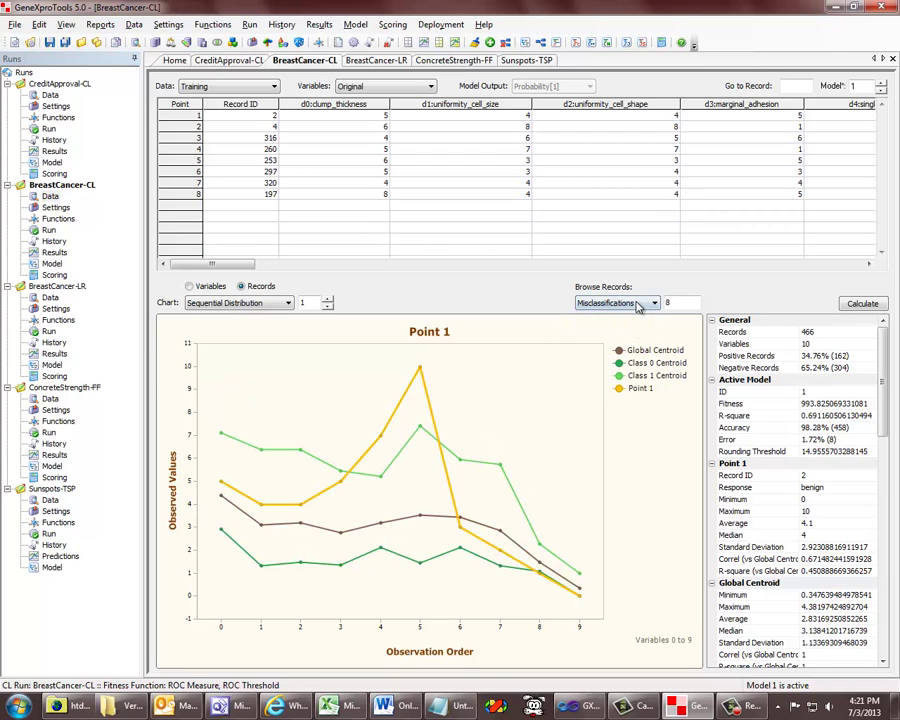
click(329, 302)
click(329, 300)
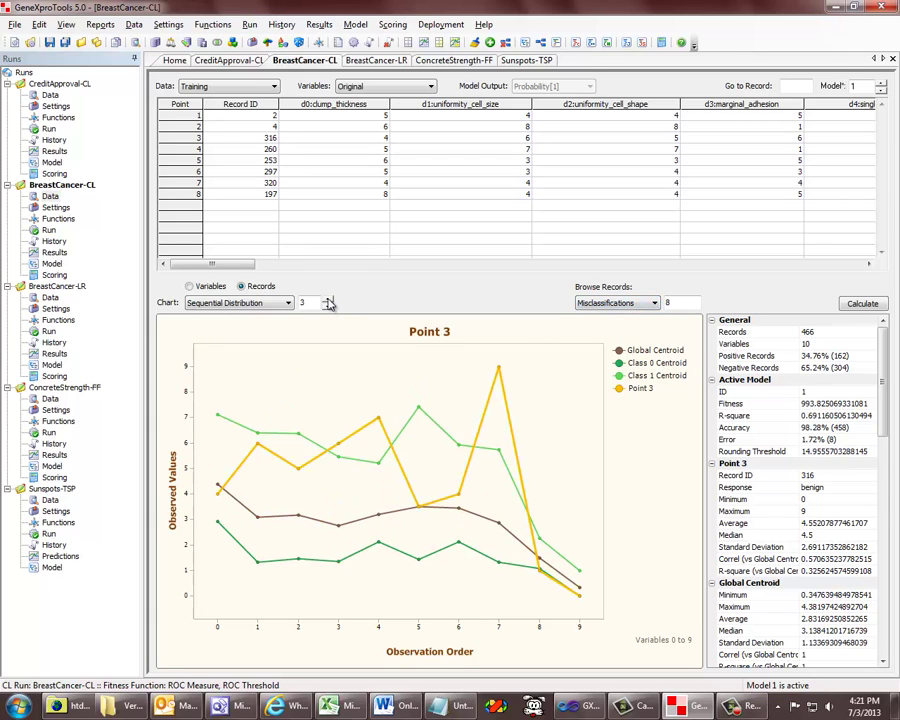
click(329, 300)
click(328, 299)
click(328, 299)
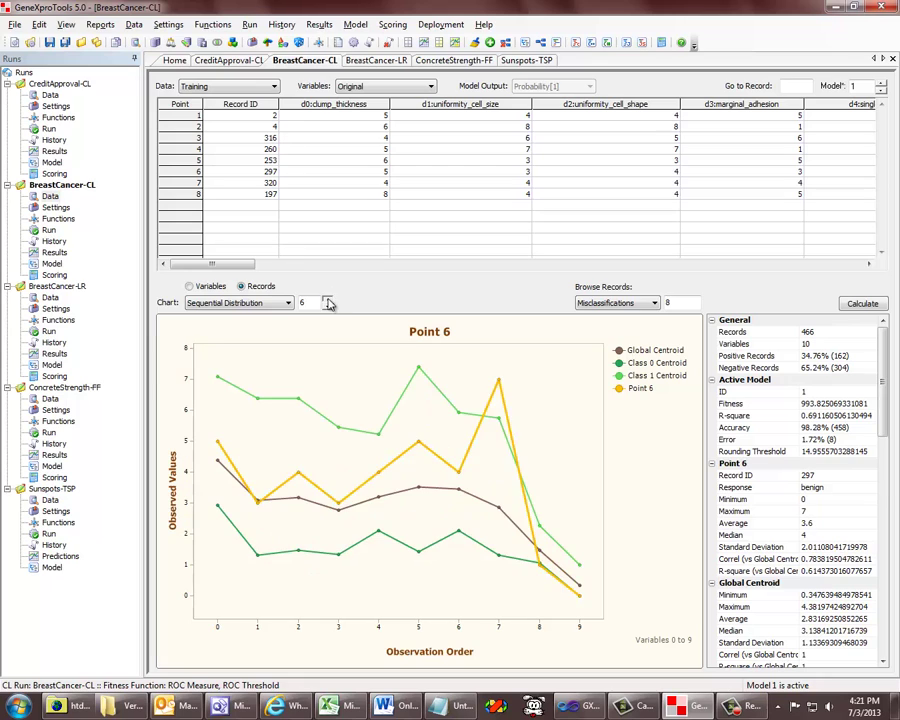
click(328, 299)
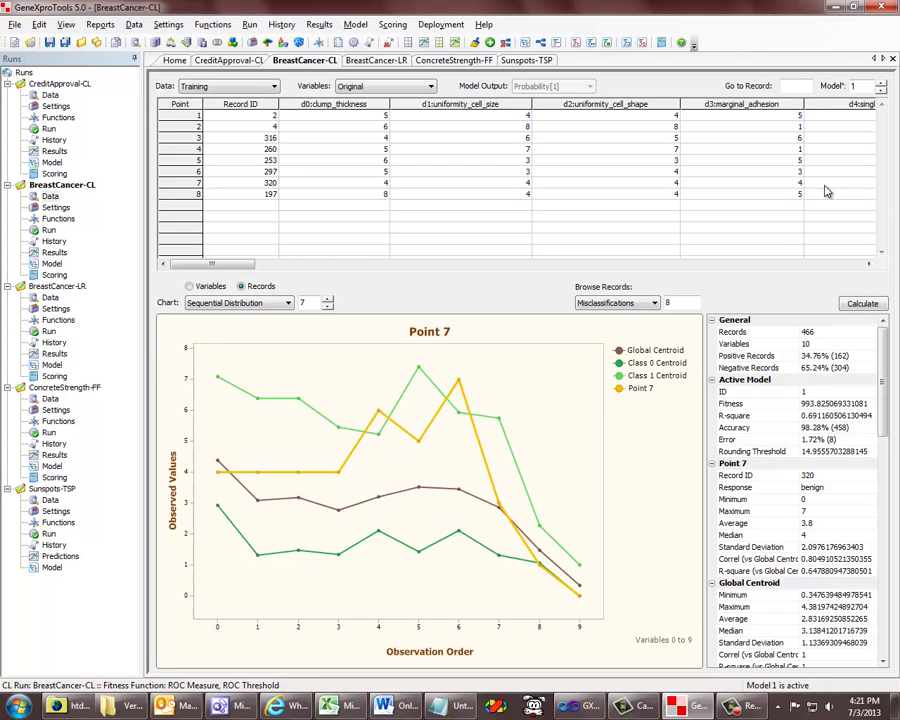
- Change the active model to 2 and examine its misclassified records' charts from Point 1 through Point 10
click(880, 84)
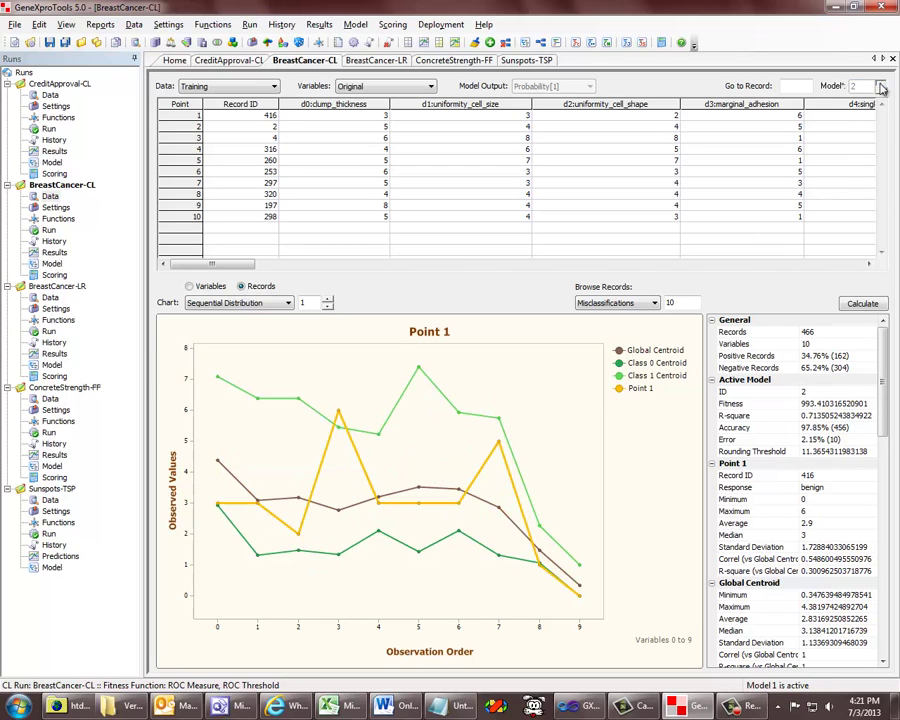
click(327, 299)
click(327, 299)
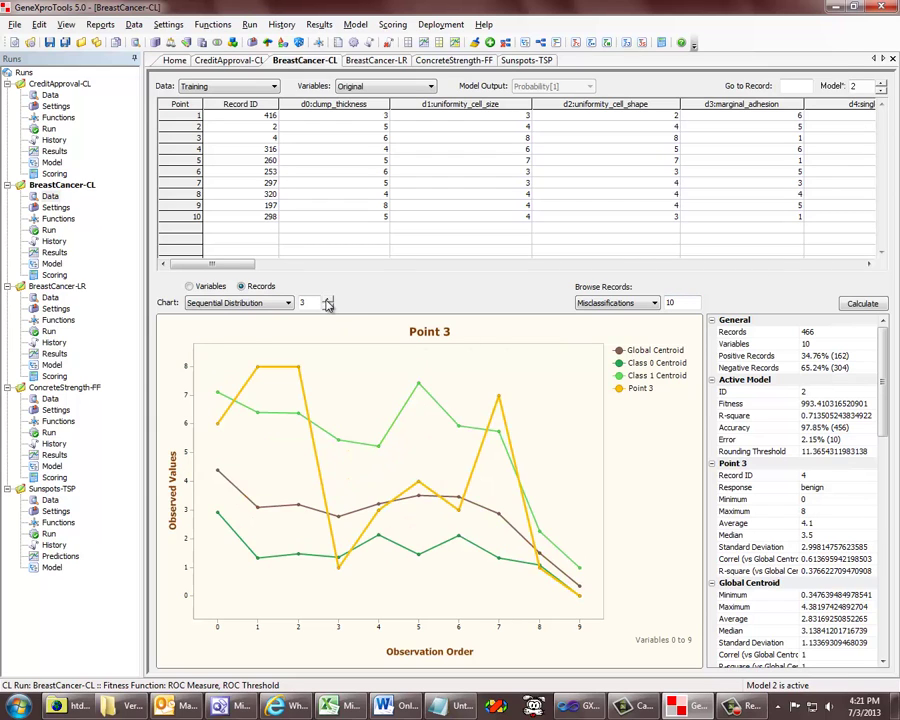
click(327, 299)
click(327, 299)
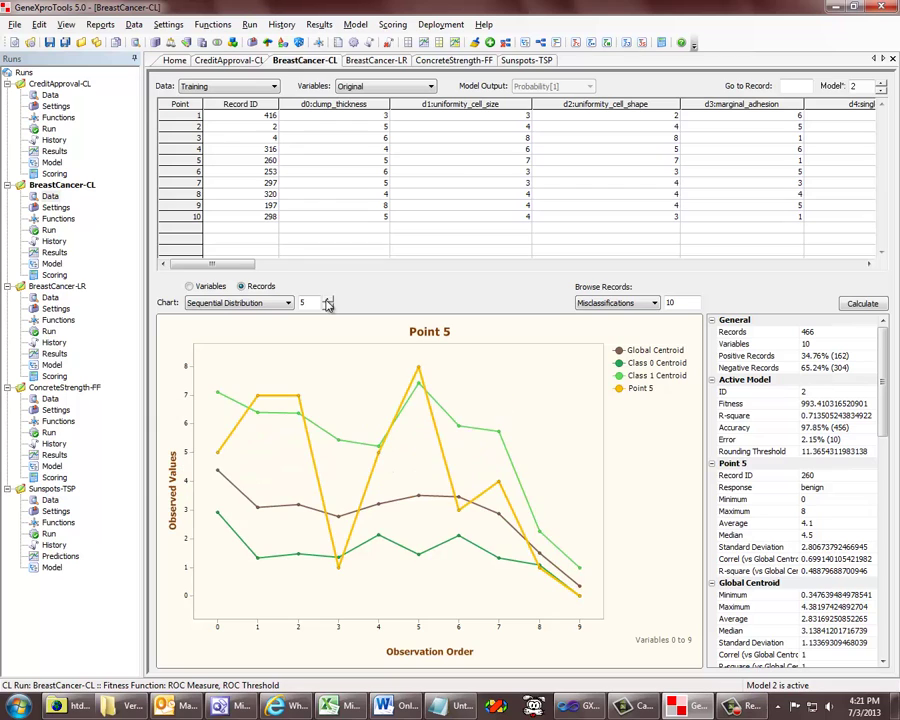
click(327, 299)
click(327, 299)
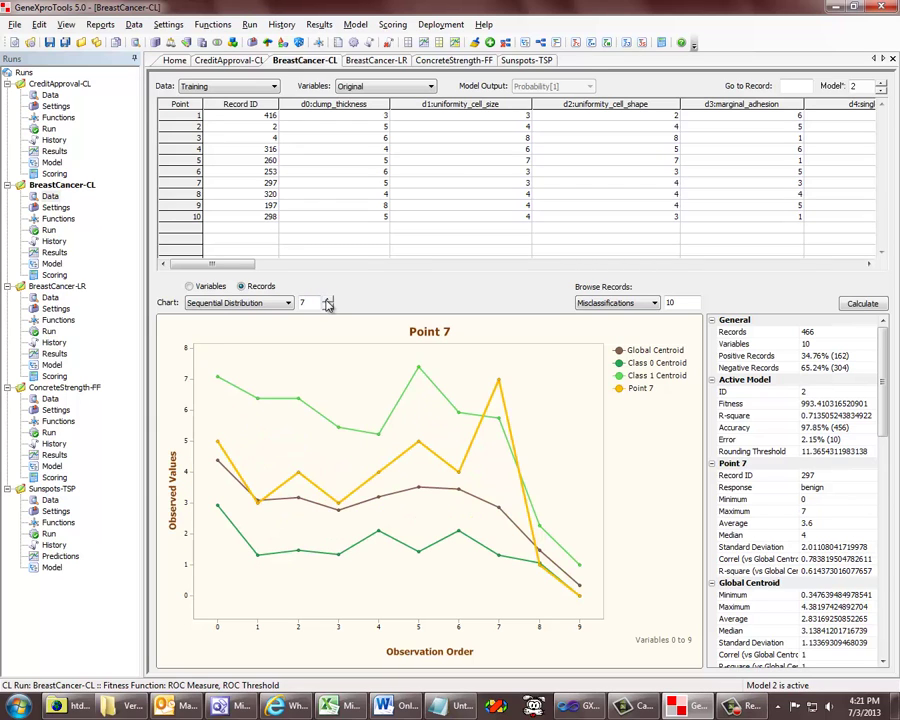
click(327, 299)
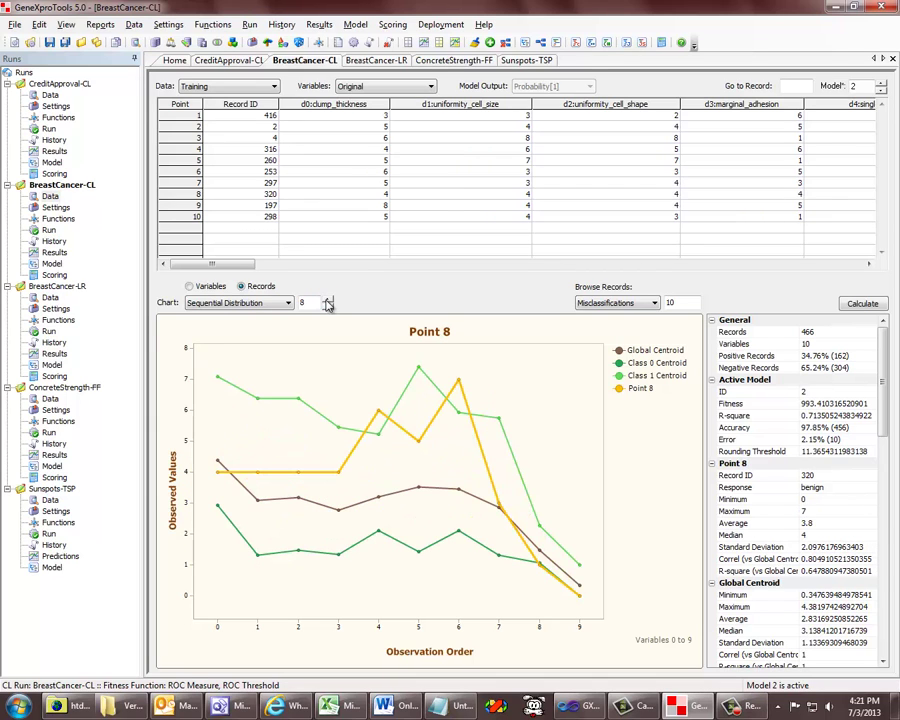
click(327, 299)
click(327, 299)
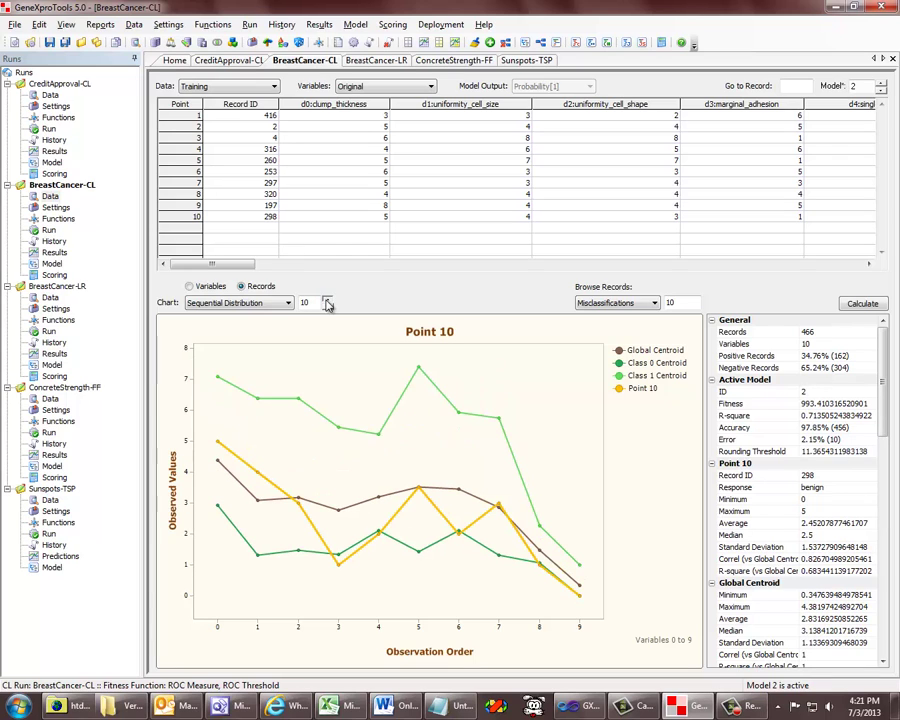